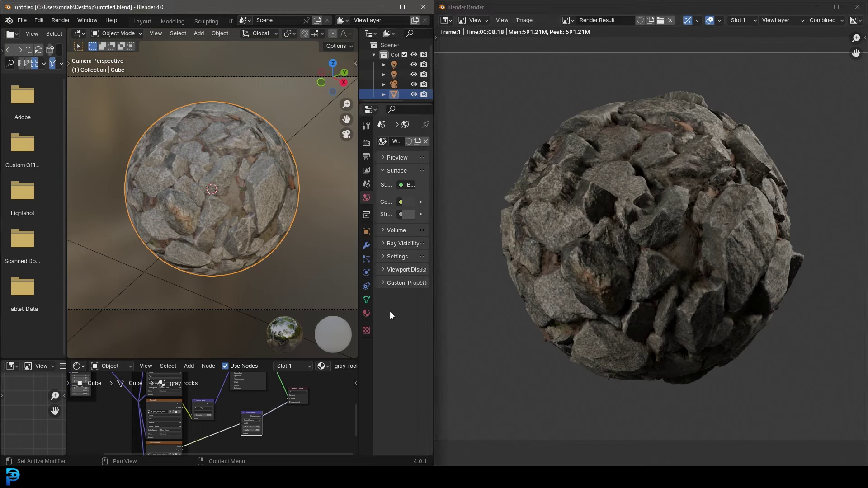
# Switch to the Poly Haven page in Chrome and open the Rock category of the Terrain textures
pyautogui.moveTo(394, 475)
pyautogui.click(393, 433)
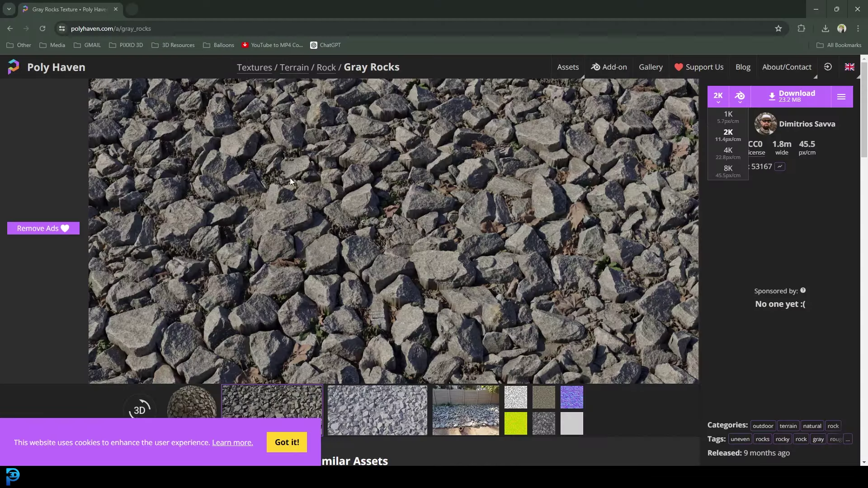
pyautogui.click(326, 67)
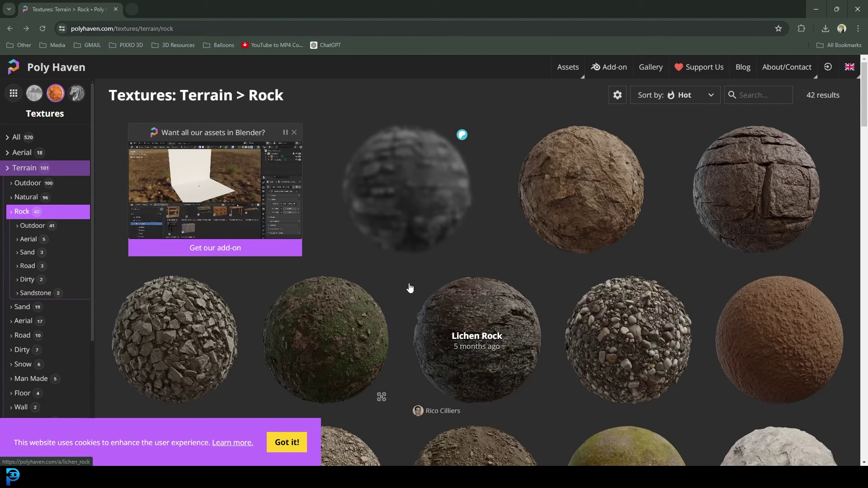
# Switch back to the Blender windows and enlarge the shader editor to examine the gray_rocks material's Displacement node
pyautogui.moveTo(435, 479)
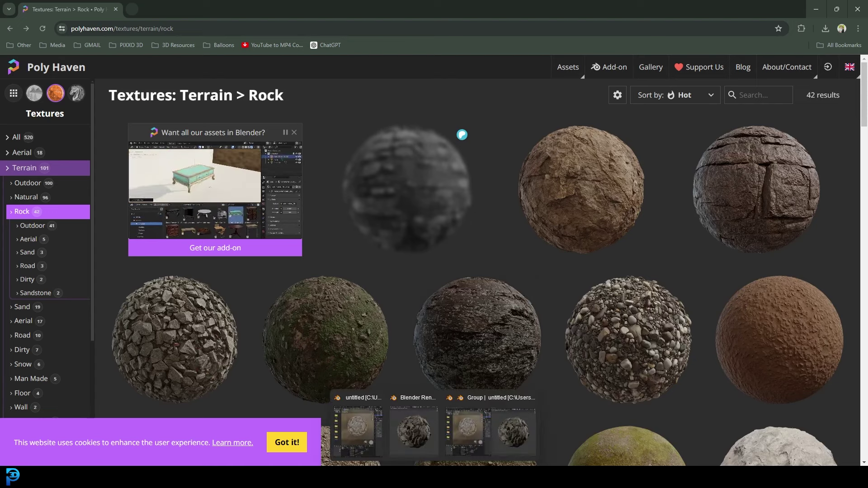
pyautogui.moveTo(498, 424)
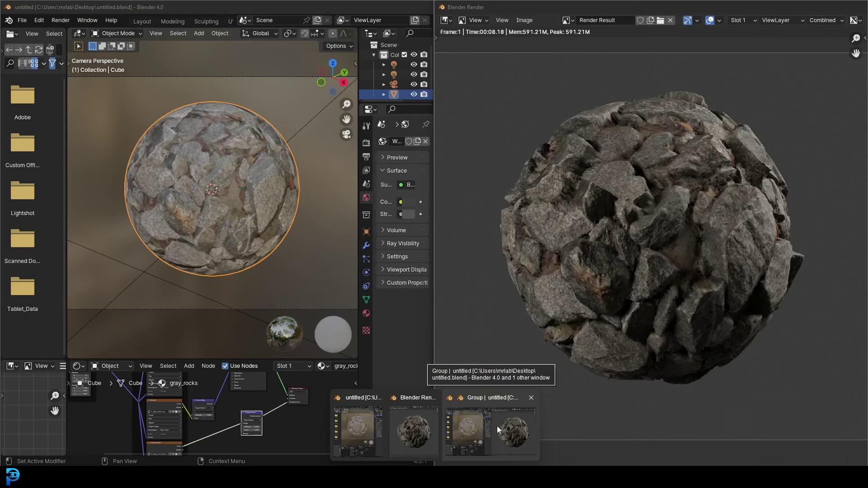
pyautogui.click(498, 429)
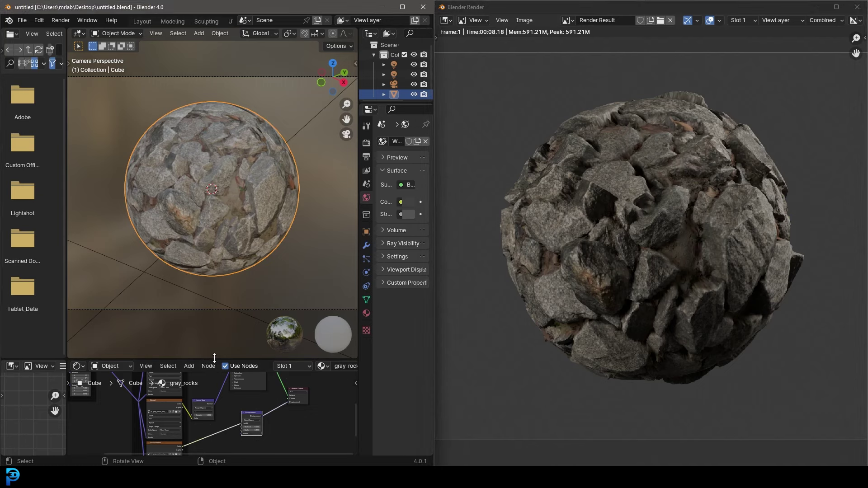
pyautogui.moveTo(253, 361); pyautogui.dragTo(190, 113)
pyautogui.scroll(3, 181, 262)
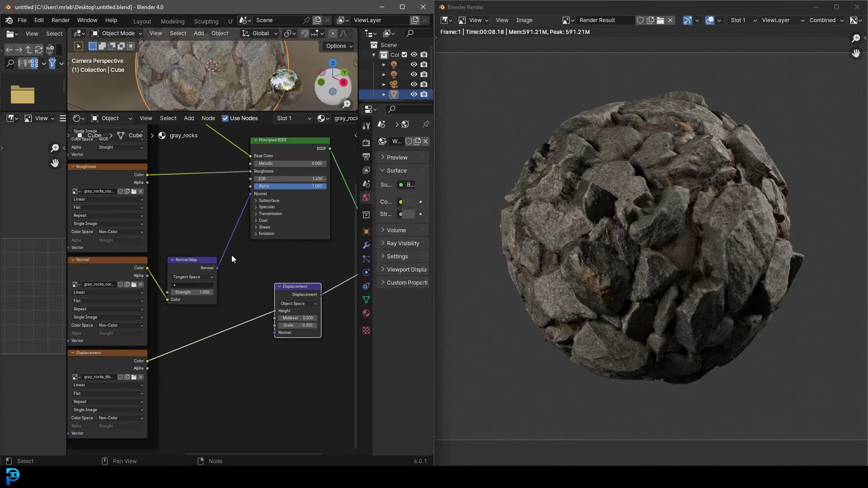
pyautogui.scroll(2, 232, 259)
# Close the render window, maximize the main window, and show the deselected rock sphere in an enlarged viewport with rendered shading
pyautogui.click(857, 6)
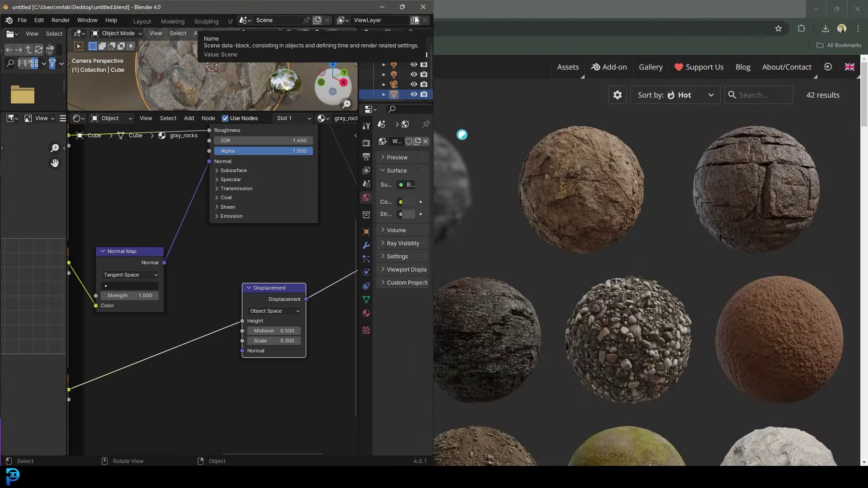
pyautogui.click(402, 7)
pyautogui.moveTo(351, 109); pyautogui.dragTo(351, 270)
pyautogui.press('z')
pyautogui.click(407, 52)
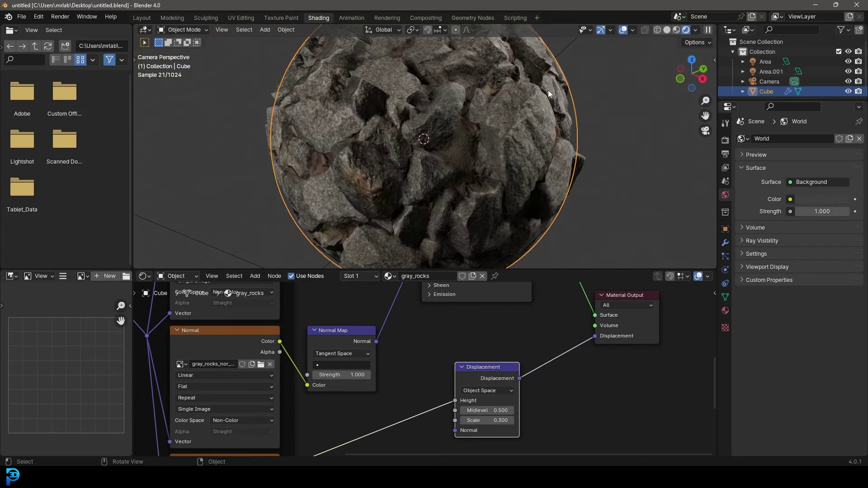
pyautogui.hotkey('alt', 'a')
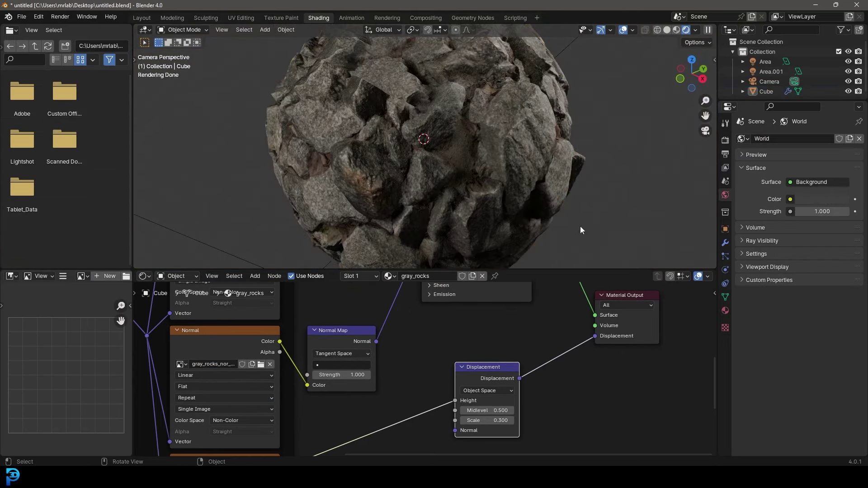
# Set the Scale of the gray_rocks material's Displacement node to 0.5
pyautogui.scroll(3, 501, 343)
pyautogui.click(445, 376)
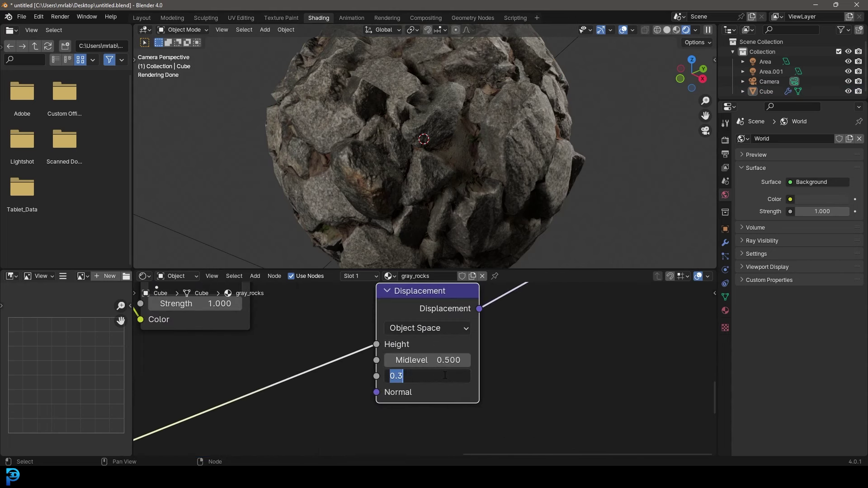
pyautogui.write('.5')
pyautogui.press('Return')
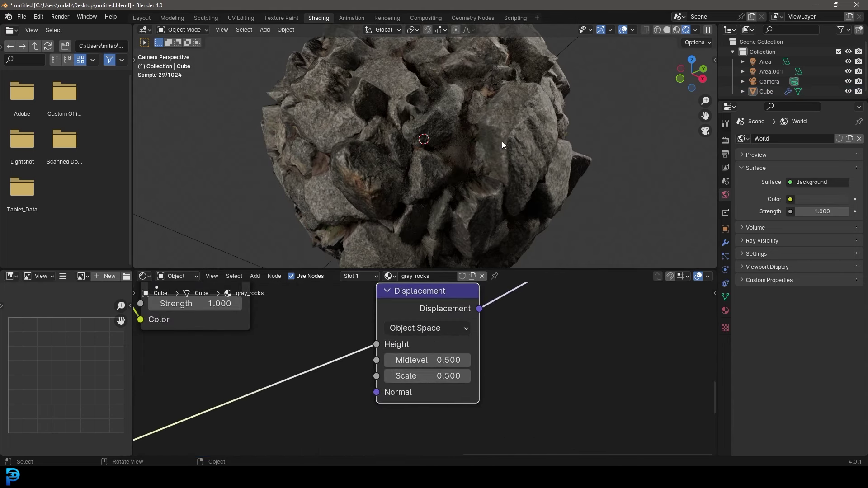
# Switch to Poly Haven in Chrome and look through the whole Terrain > Rock texture listing
pyautogui.moveTo(395, 484)
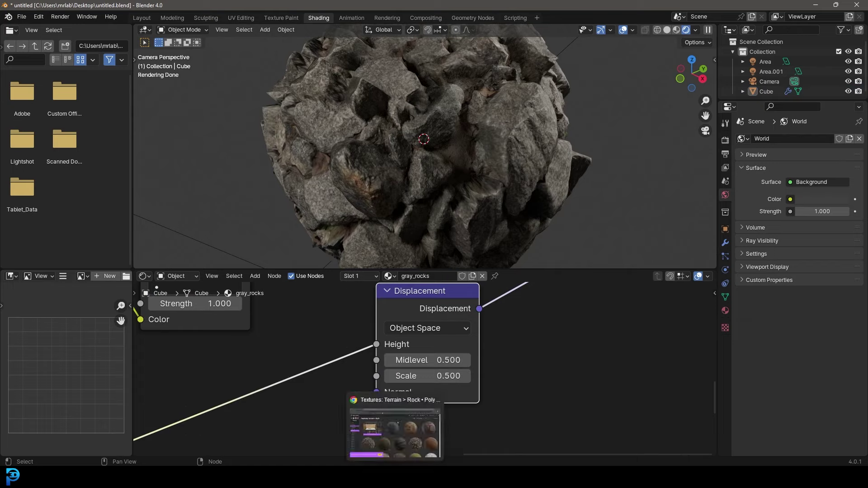
pyautogui.click(392, 433)
pyautogui.scroll(-5, 508, 324)
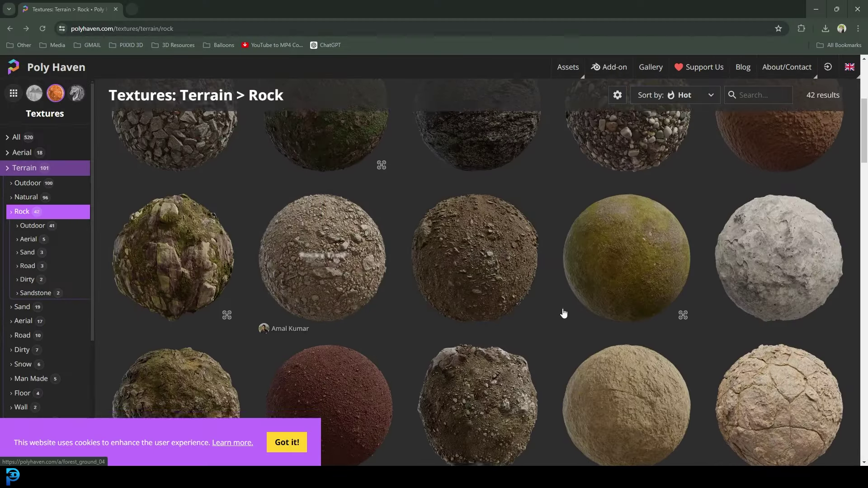
pyautogui.scroll(-6, 564, 313)
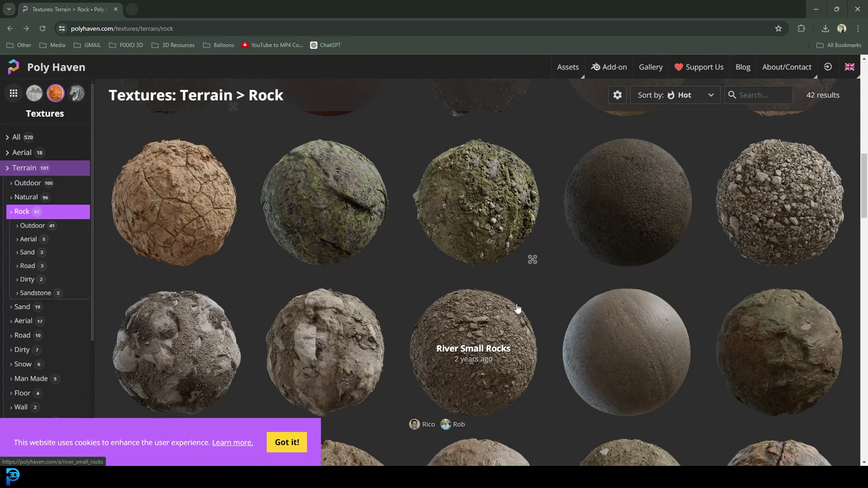
pyautogui.scroll(-2, 620, 243)
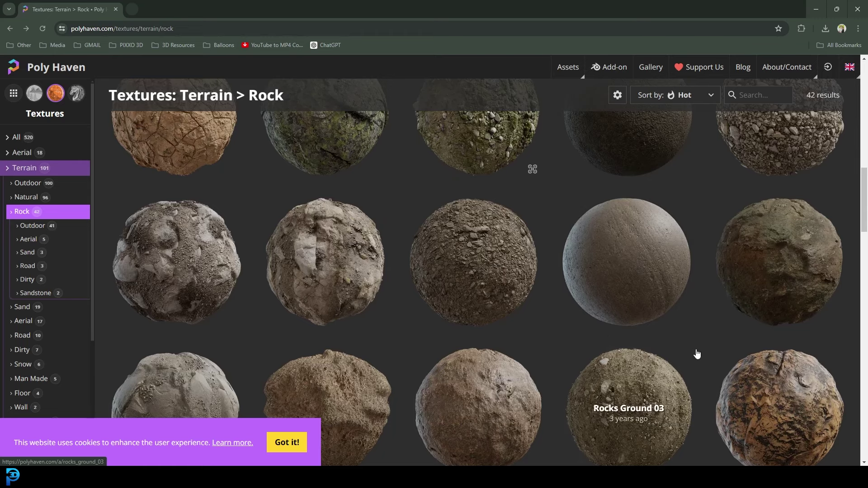
pyautogui.scroll(-3, 707, 352)
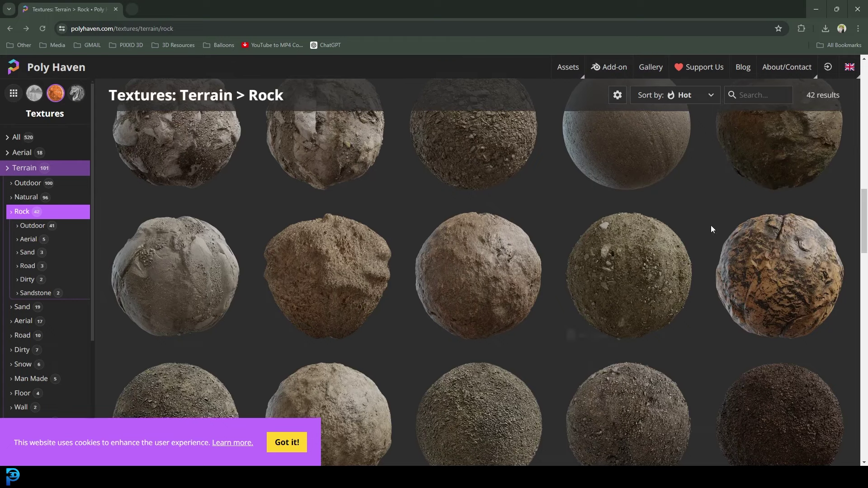
pyautogui.scroll(-5, 688, 271)
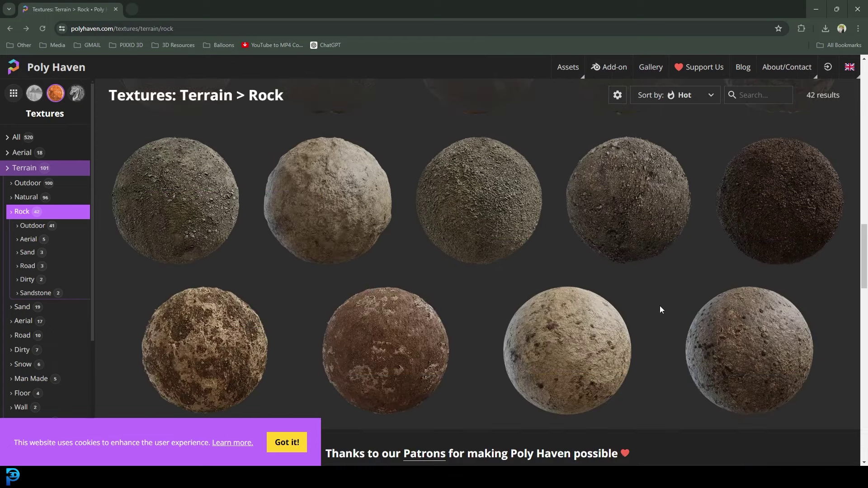
# Go to the Poly Haven home page and open its Textures asset library
pyautogui.click(743, 67)
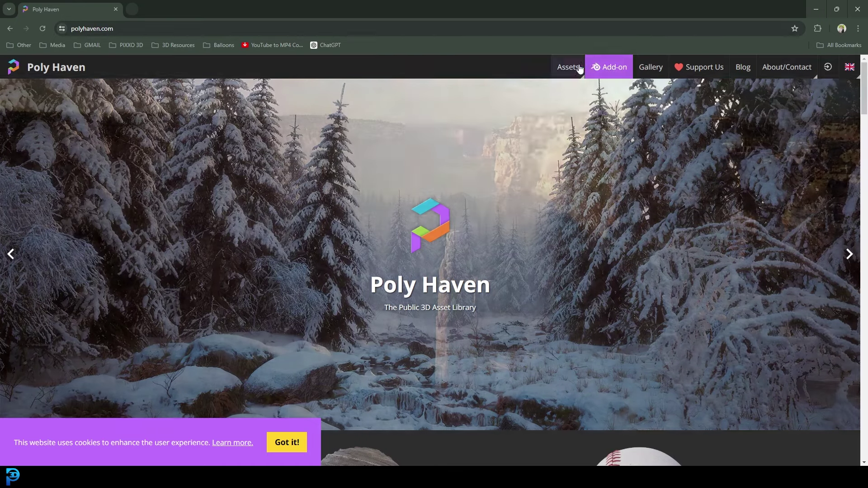
pyautogui.moveTo(571, 68)
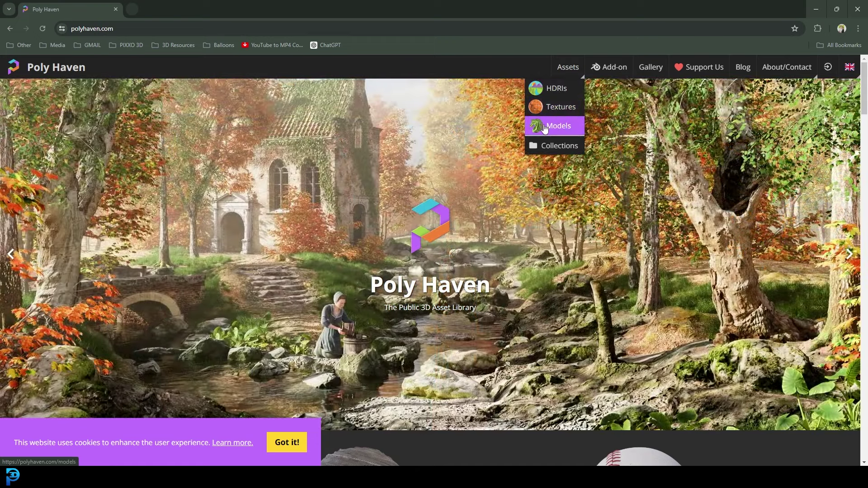
pyautogui.click(561, 108)
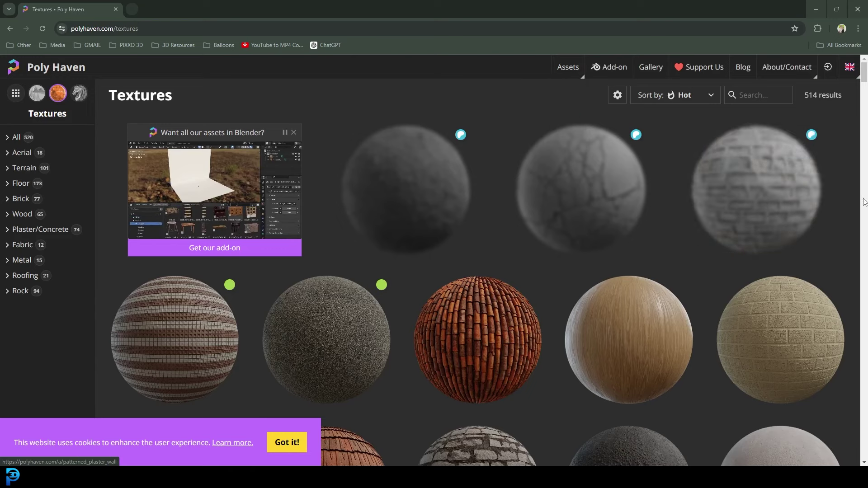
# Search the texture library for "stone" and clear the search
pyautogui.scroll(-1, 325, 294)
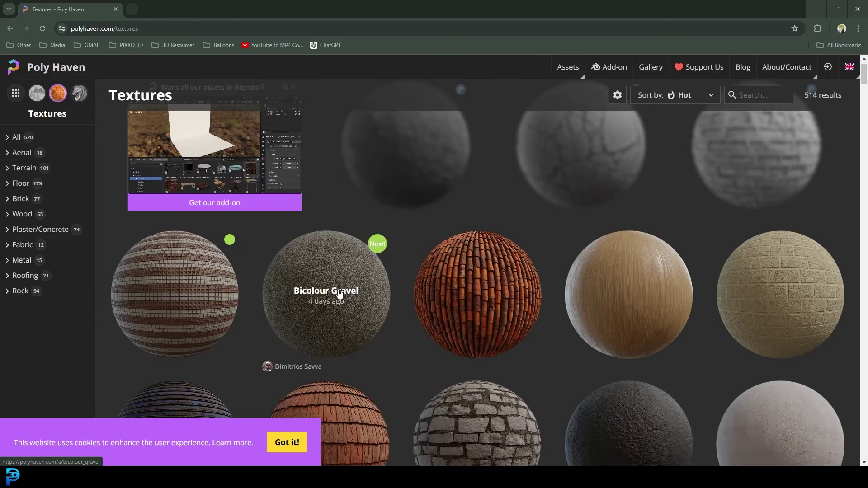
pyautogui.click(741, 94)
pyautogui.write('stone')
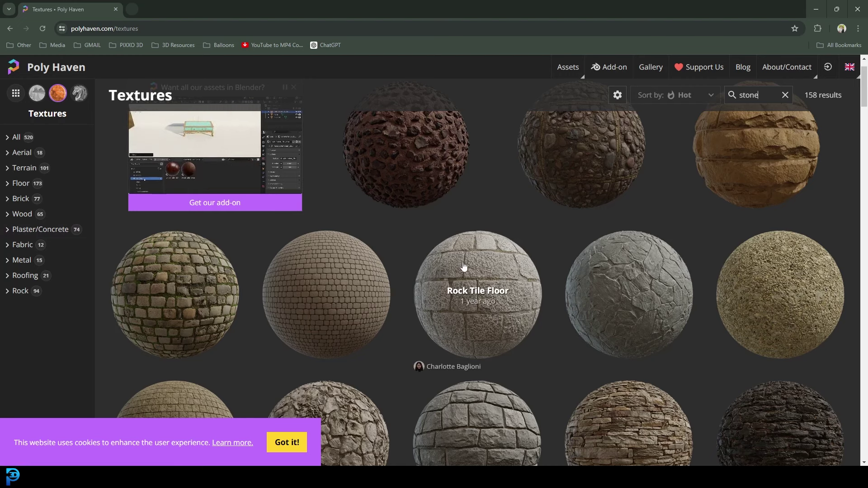
pyautogui.click(786, 96)
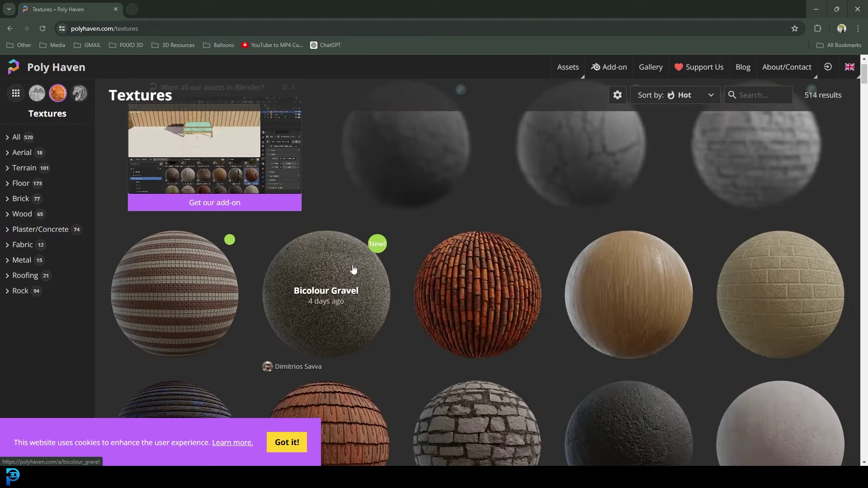
# Filter the textures to Terrain > Rock and look through the available rock materials
pyautogui.click(8, 172)
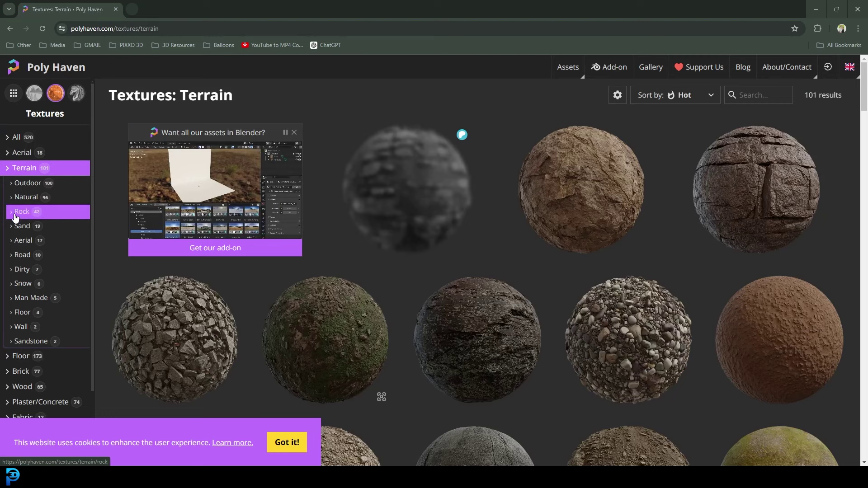
pyautogui.click(16, 215)
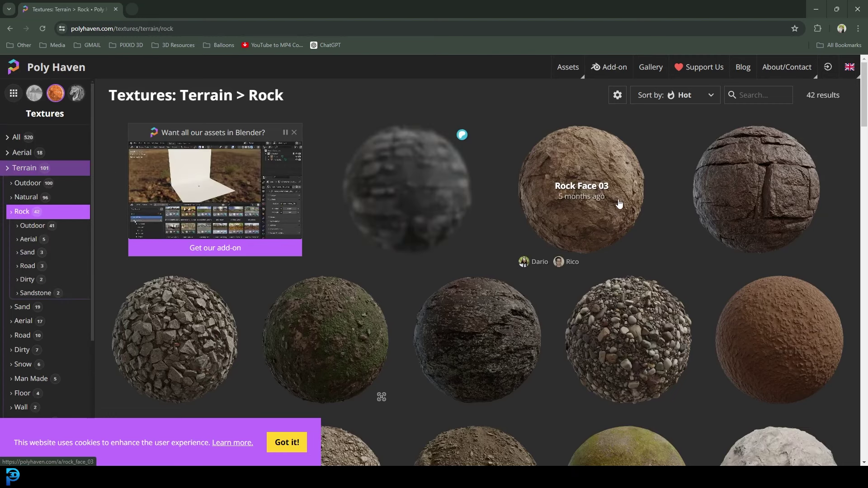
pyautogui.scroll(-2, 616, 210)
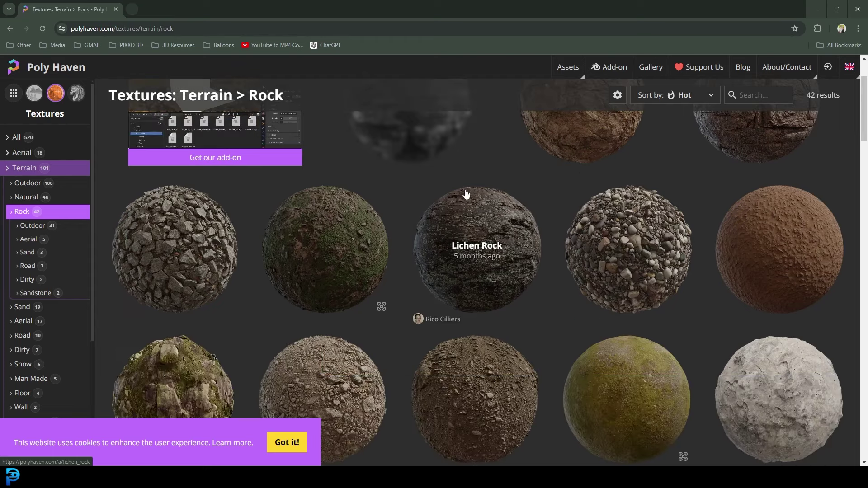
pyautogui.scroll(-2, 466, 194)
pyautogui.scroll(-4, 606, 243)
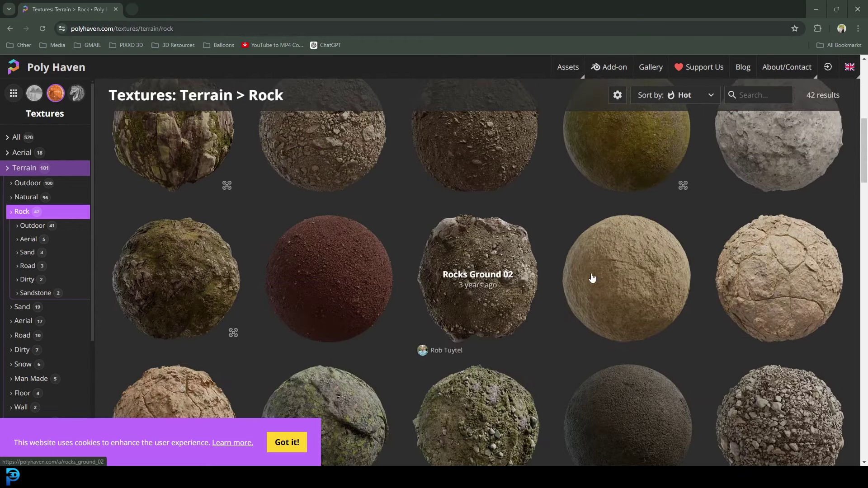
pyautogui.scroll(-2, 322, 277)
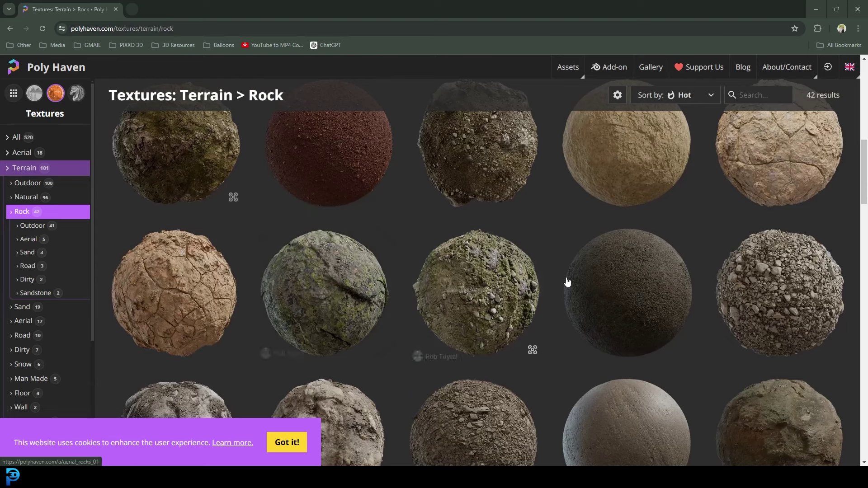
pyautogui.scroll(-5, 512, 284)
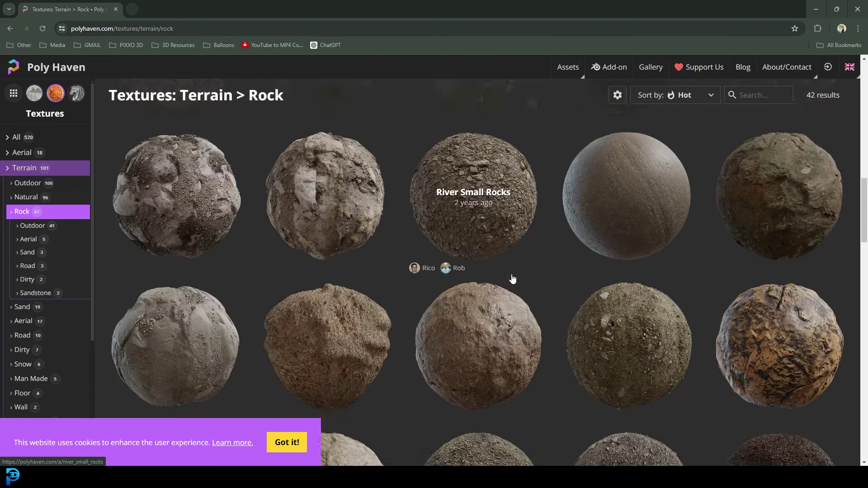
pyautogui.scroll(-10, 514, 280)
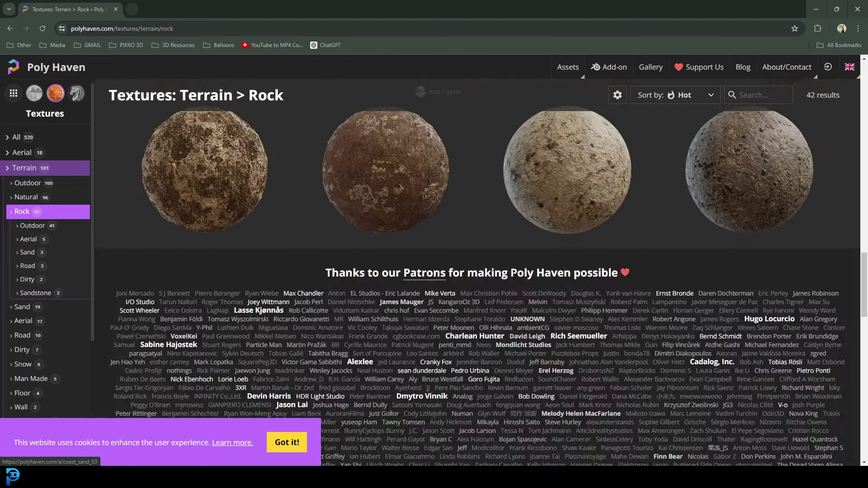
pyautogui.scroll(15, 624, 229)
pyautogui.scroll(3, 744, 264)
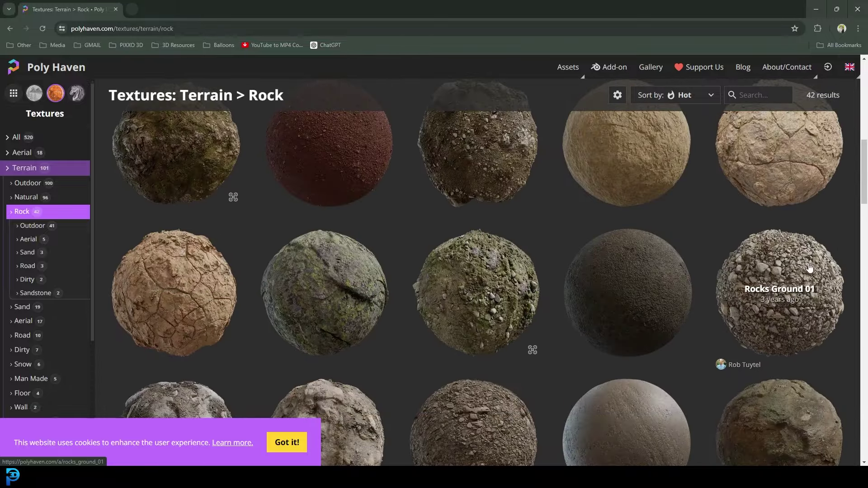
pyautogui.scroll(3, 349, 188)
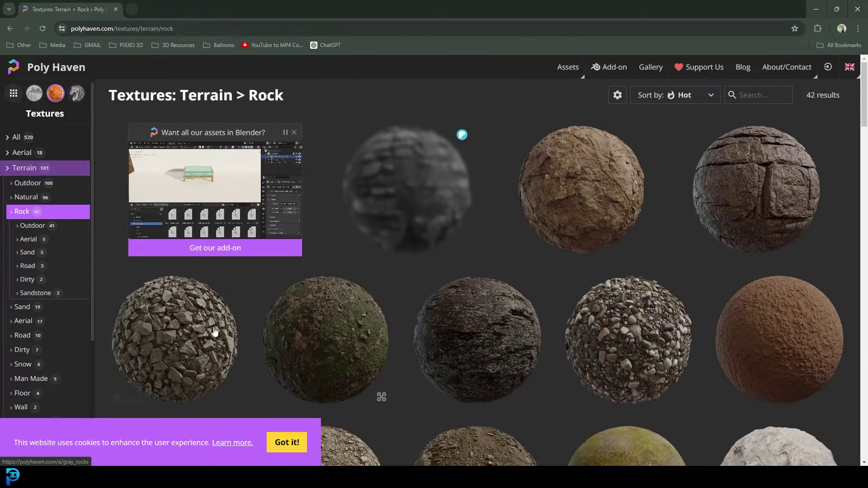
# Open the Gray Rocks texture and download it in Blend format at 2K resolution
pyautogui.click(176, 325)
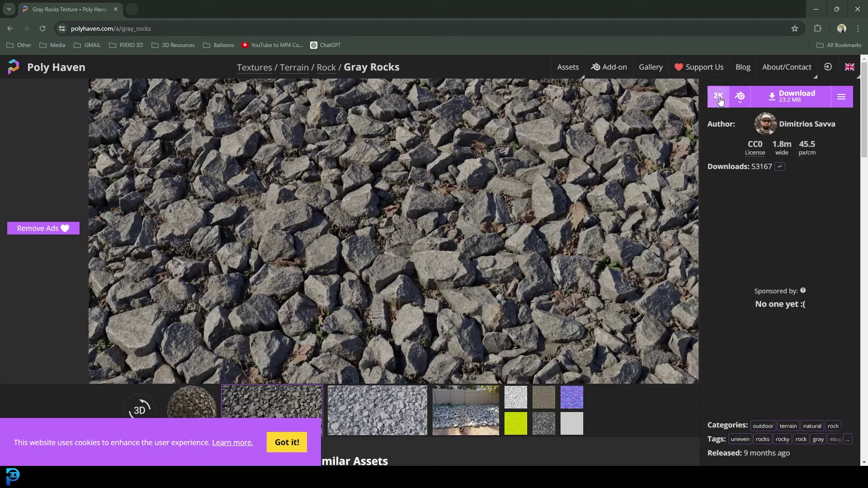
pyautogui.click(741, 98)
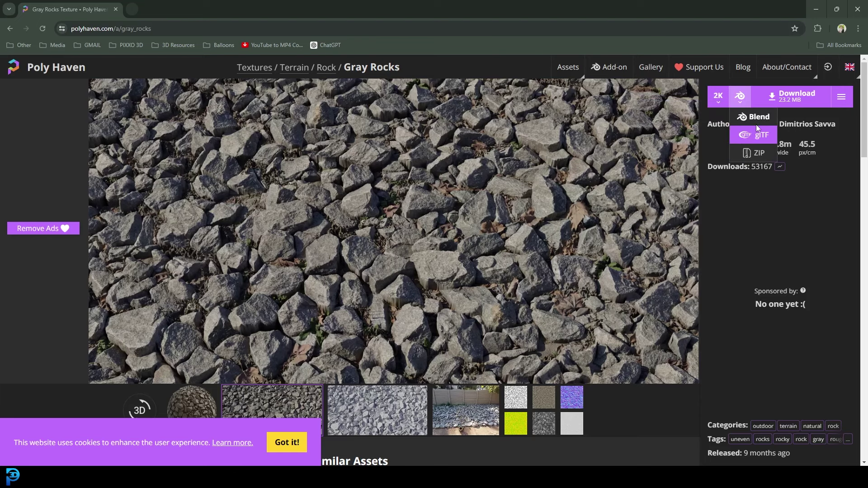
pyautogui.click(718, 100)
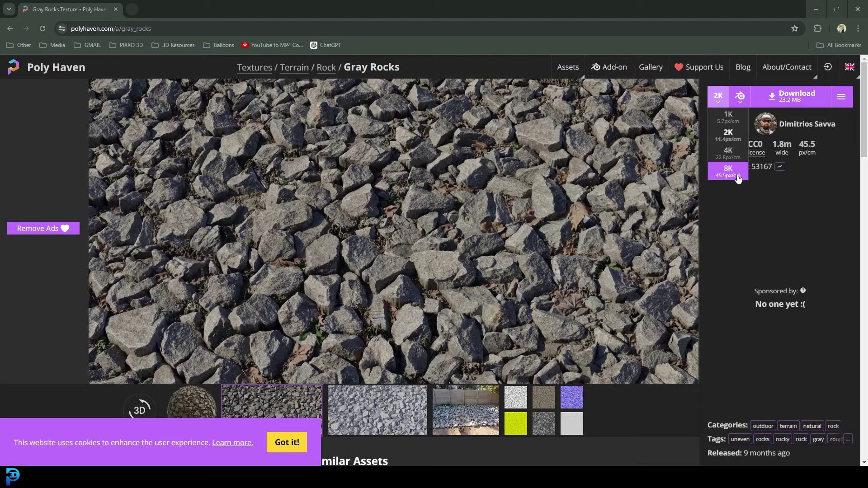
pyautogui.click(734, 141)
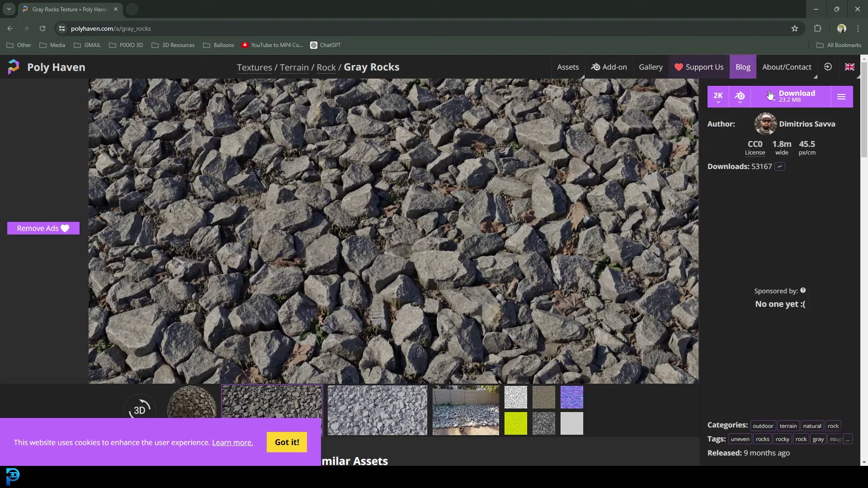
pyautogui.click(797, 101)
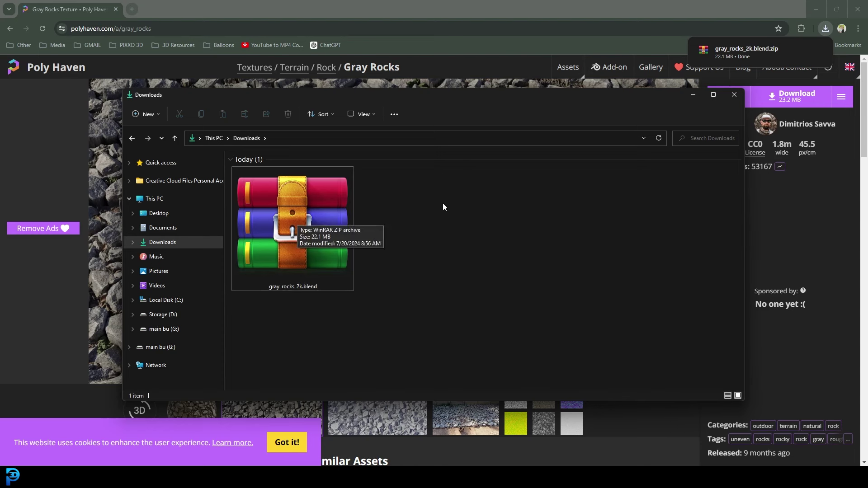
# Extract the downloaded gray_rocks_2k.blend archive into the Downloads folder
pyautogui.click(298, 199)
pyautogui.rightClick(298, 199)
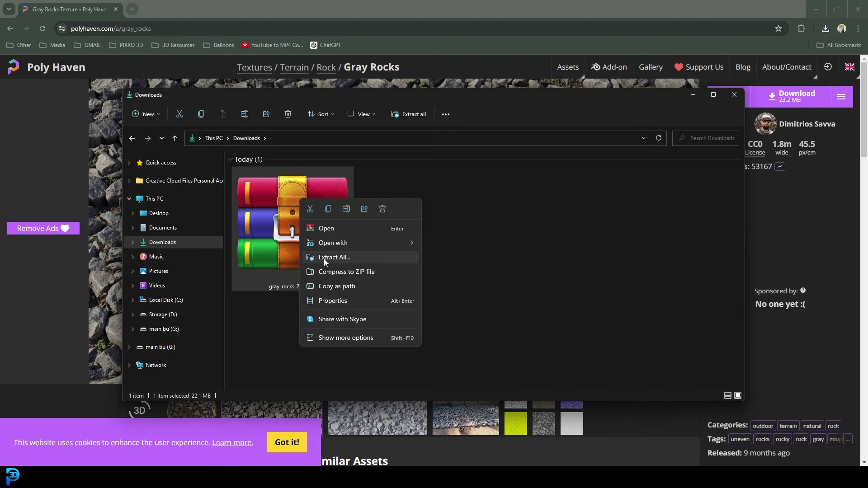
pyautogui.click(336, 258)
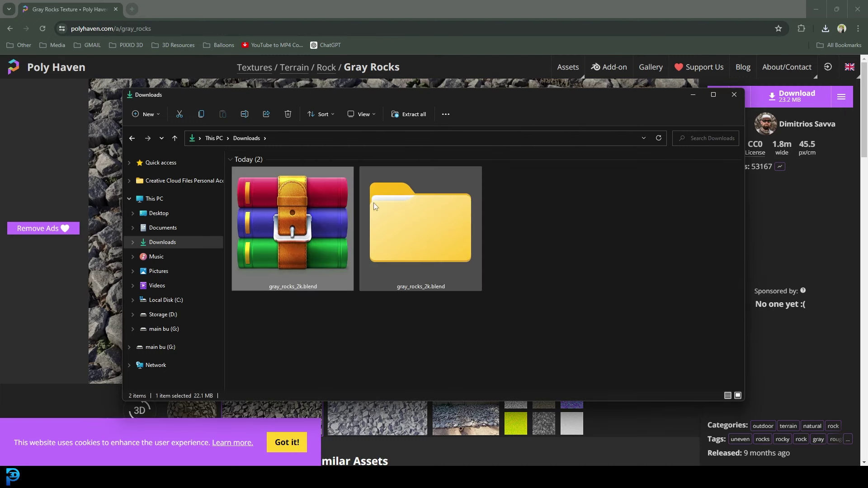
# Look through the extracted gray_rocks_2k.blend folder, including its textures subfolder and the gray_rocks_2k blend file
pyautogui.doubleClick(408, 229)
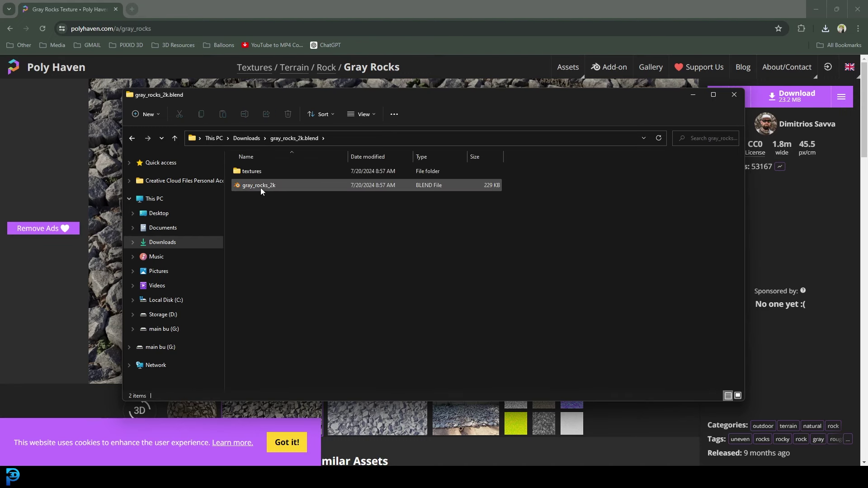
pyautogui.doubleClick(251, 171)
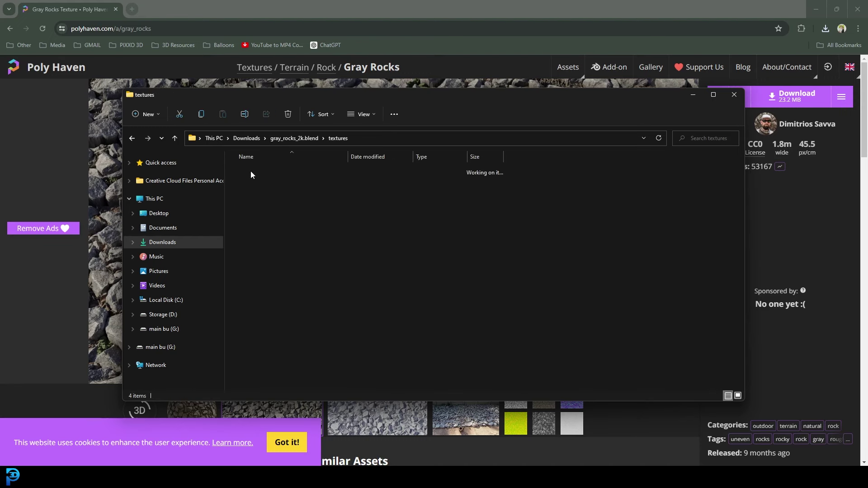
pyautogui.click(174, 138)
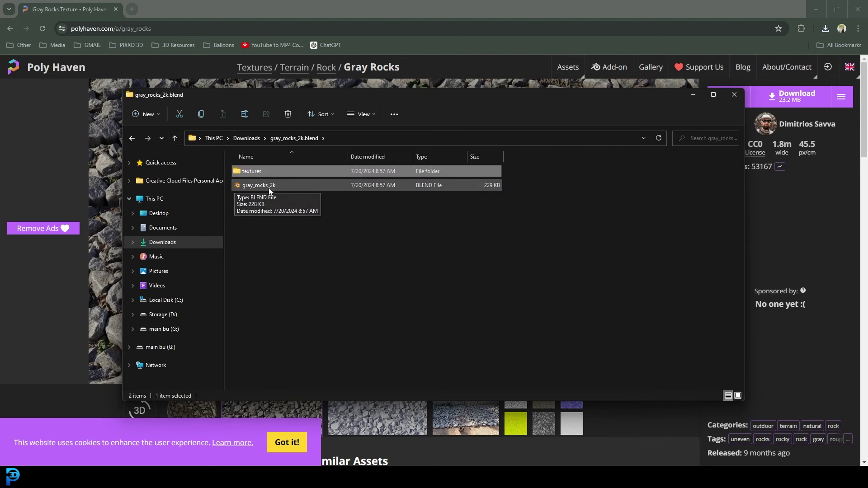
pyautogui.click(273, 187)
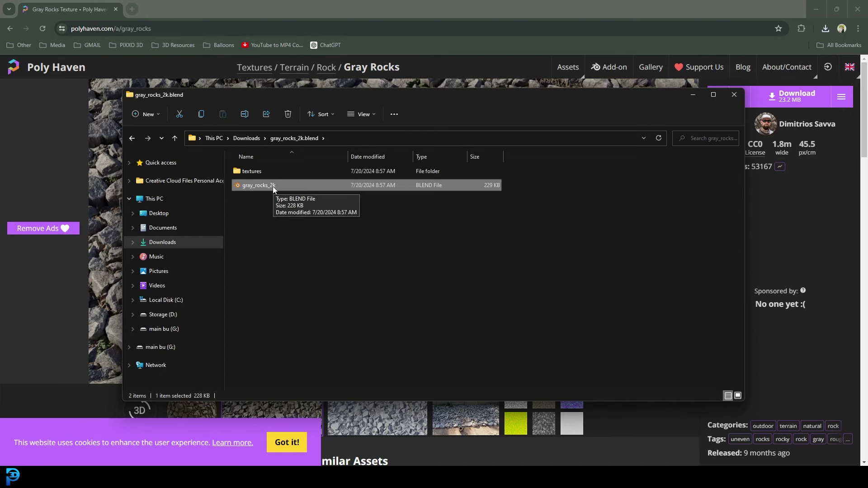
# Switch to Blender and set rendering to Cycles on GPU Compute with 55 maximum render samples
pyautogui.click(689, 95)
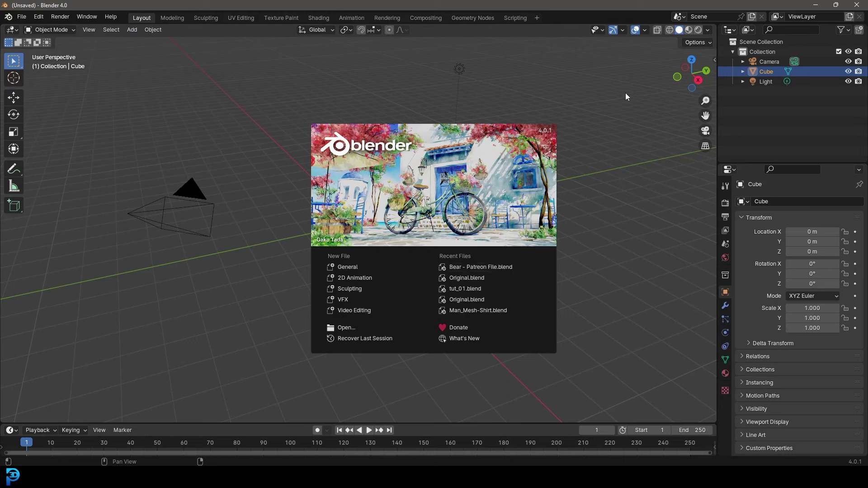
pyautogui.click(624, 84)
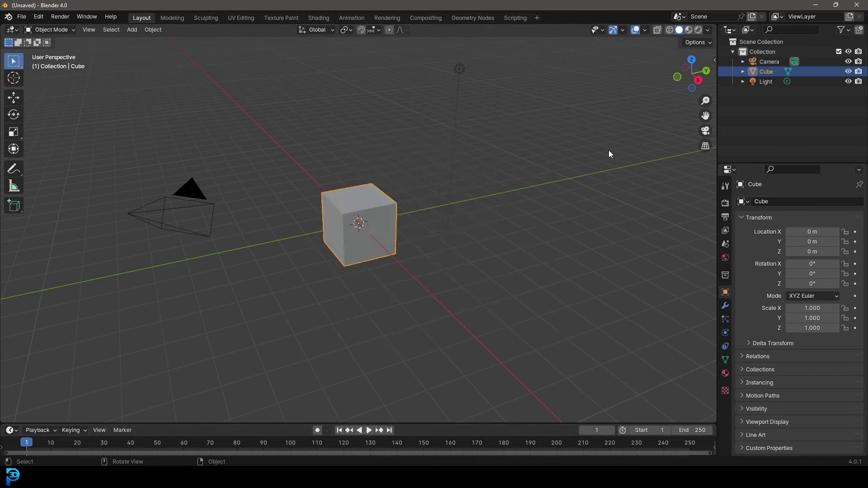
pyautogui.click(727, 205)
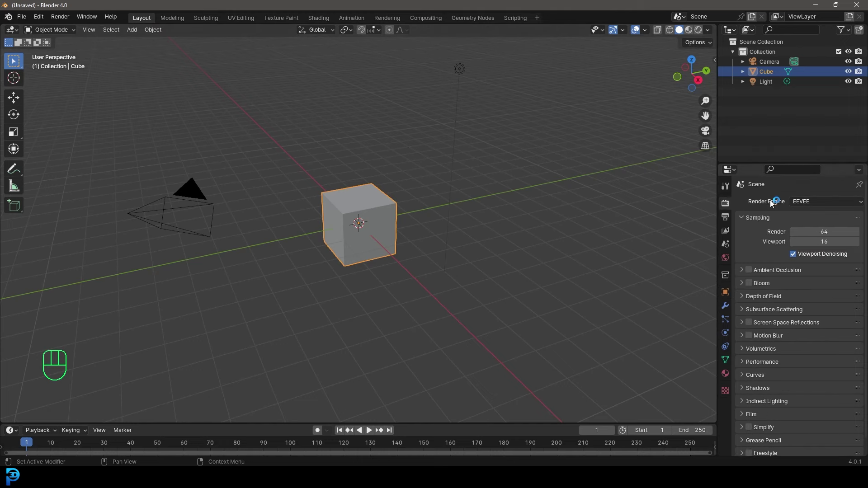
pyautogui.click(807, 203)
pyautogui.click(809, 235)
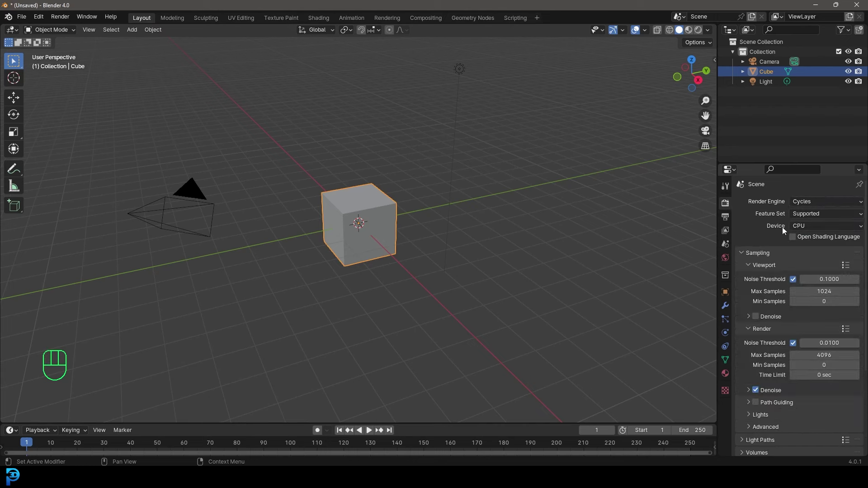
pyautogui.click(805, 227)
pyautogui.click(807, 250)
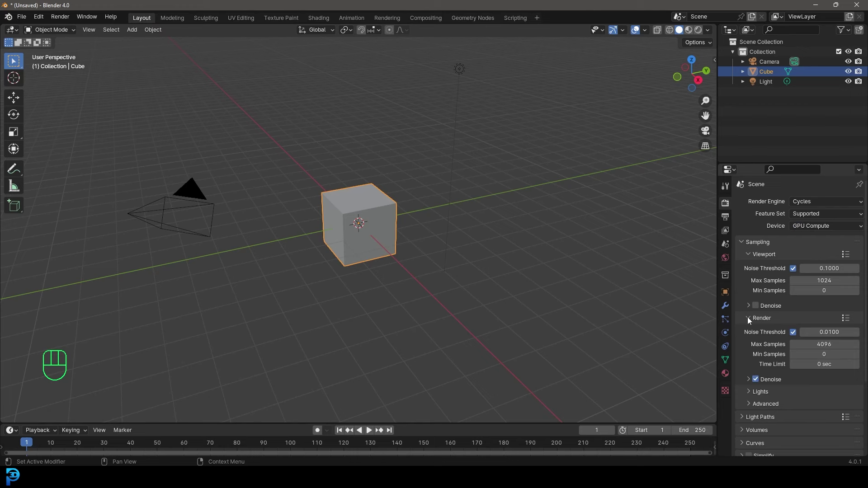
pyautogui.click(821, 344)
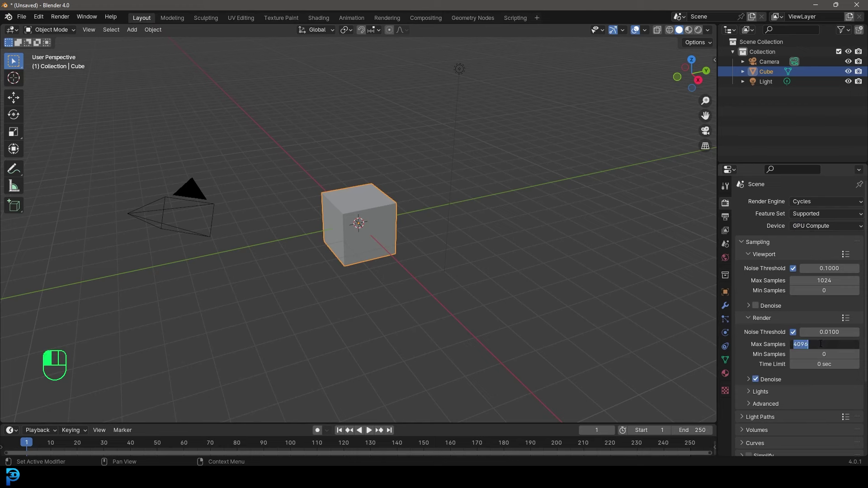
pyautogui.write('55')
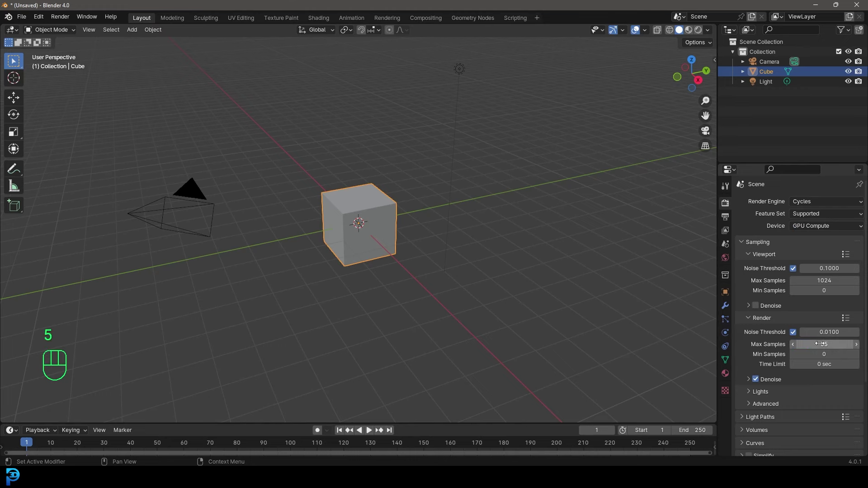
# Subdivide all faces of the default cube in Edit Mode with 20 cuts
pyautogui.moveTo(377, 177); pyautogui.dragTo(334, 193, button='middle')
pyautogui.moveTo(391, 217); pyautogui.dragTo(384, 214, button='middle')
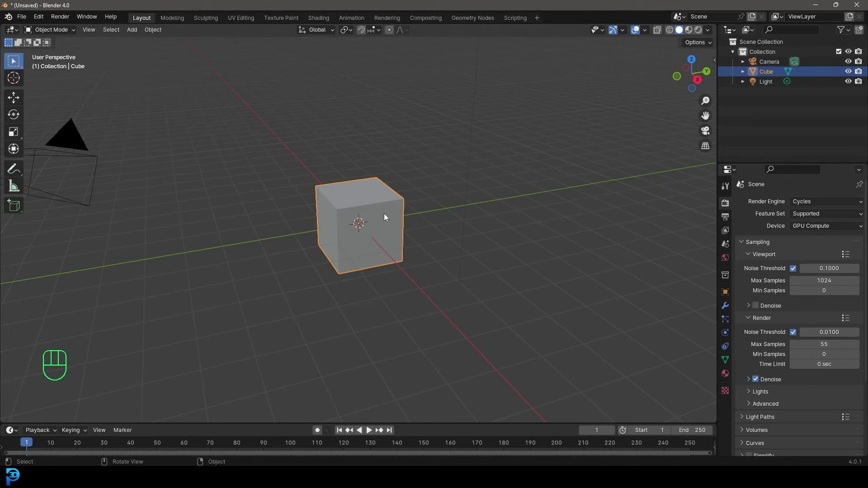
pyautogui.moveTo(360, 218); pyautogui.dragTo(372, 221, button='middle')
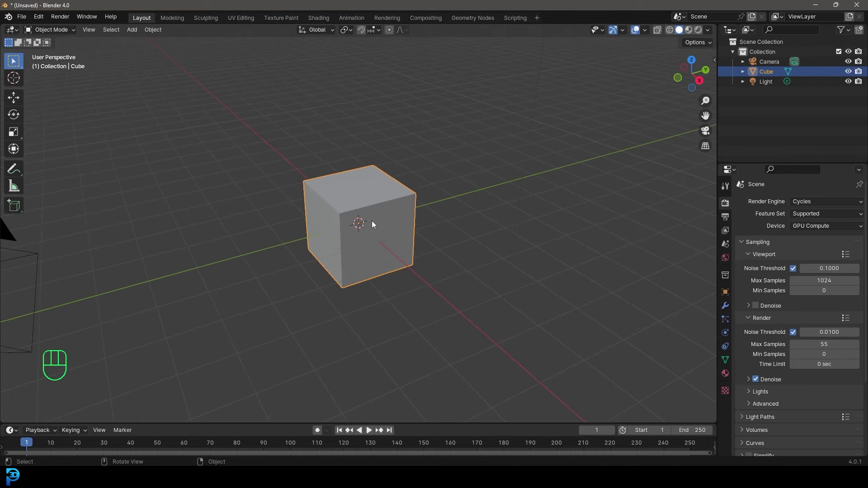
pyautogui.press('Tab')
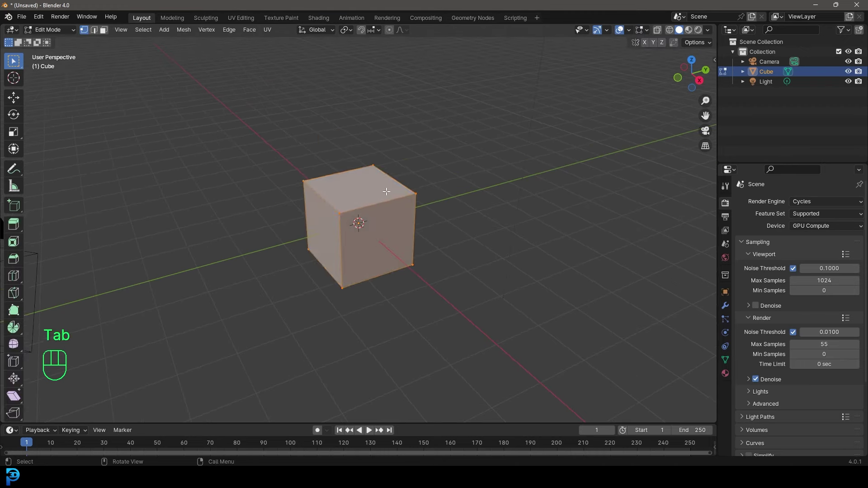
pyautogui.moveTo(372, 203); pyautogui.dragTo(362, 169, button='middle')
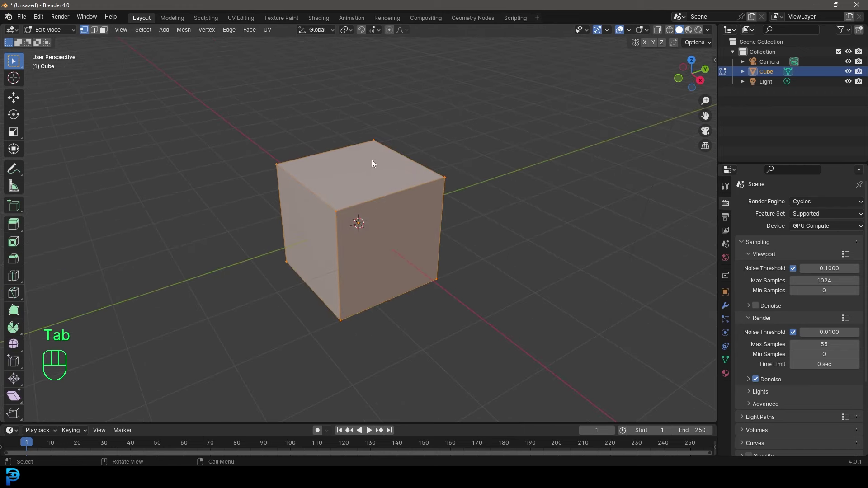
pyautogui.rightClick(372, 163)
pyautogui.click(324, 170)
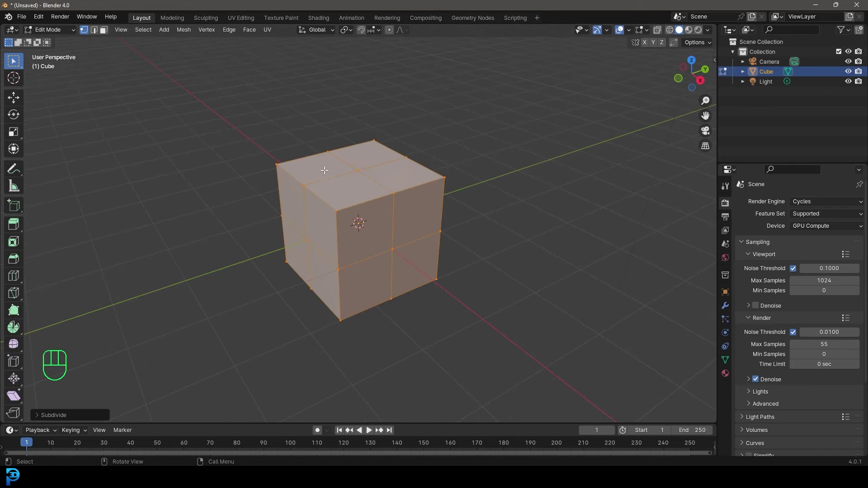
pyautogui.click(66, 415)
pyautogui.click(122, 348)
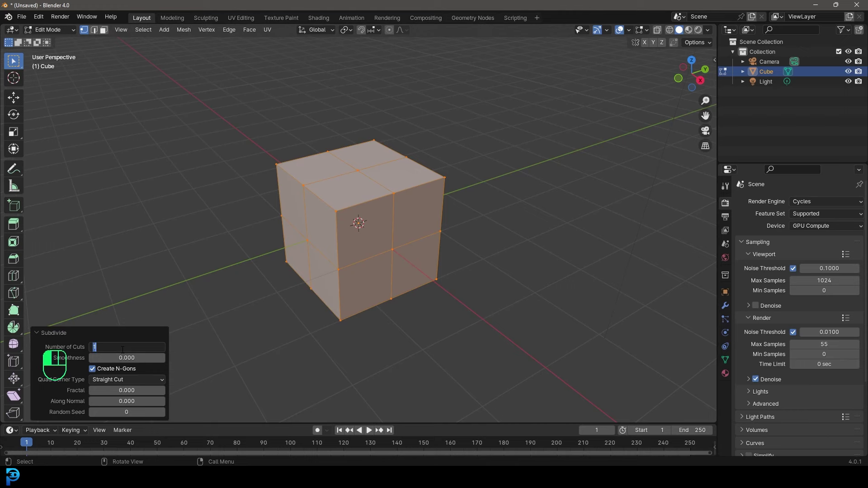
pyautogui.write('20')
pyautogui.press('Return')
pyautogui.click(43, 332)
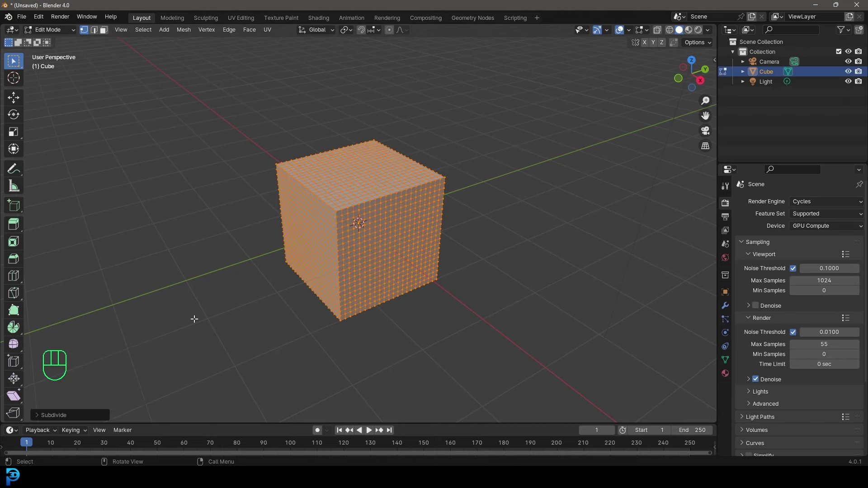
# Round the entire subdivided cube into a full ball with To Sphere and return to Object Mode
pyautogui.press('a')
pyautogui.moveTo(399, 240); pyautogui.dragTo(423, 227, button='middle')
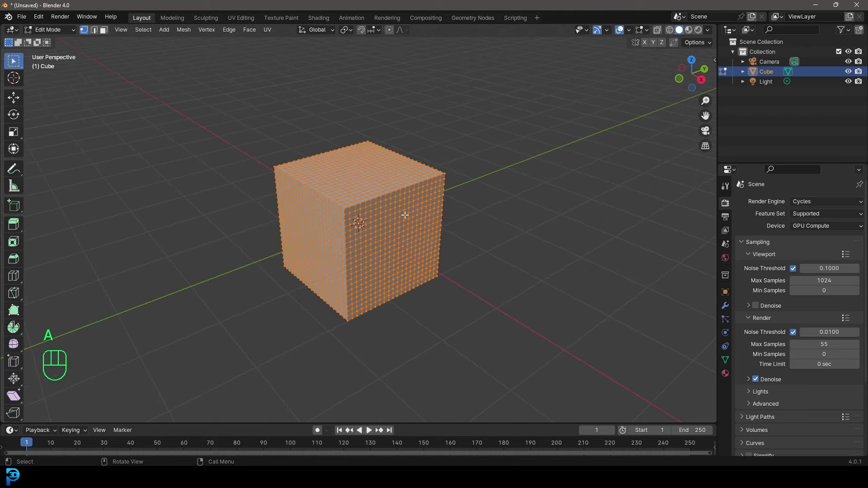
pyautogui.hotkey('shift', 'alt', 's')
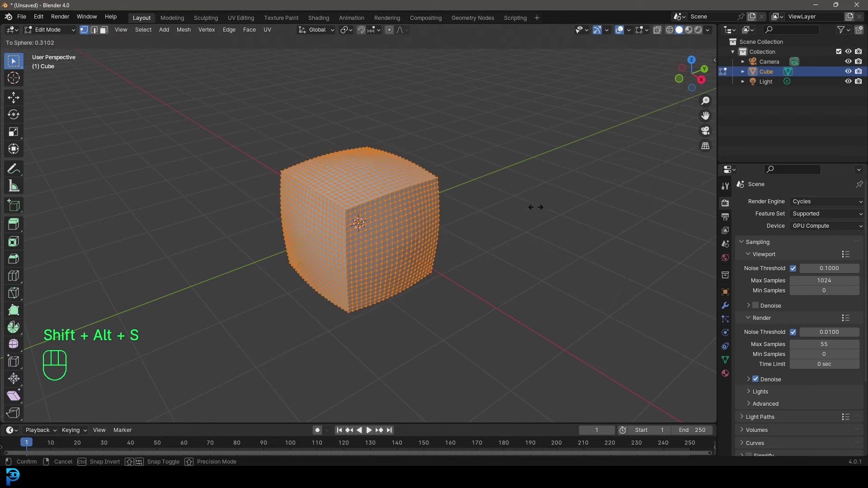
pyautogui.click(491, 213)
pyautogui.scroll(4, 495, 219)
pyautogui.moveTo(494, 219); pyautogui.dragTo(471, 258, button='middle')
pyautogui.scroll(-2, 347, 126)
pyautogui.press('Tab')
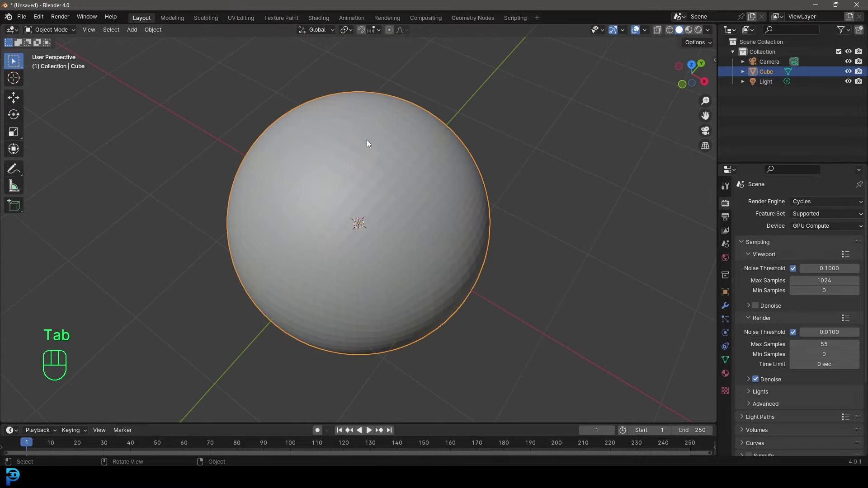
# Apply Shade Smooth to the sphere
pyautogui.scroll(1, 353, 129)
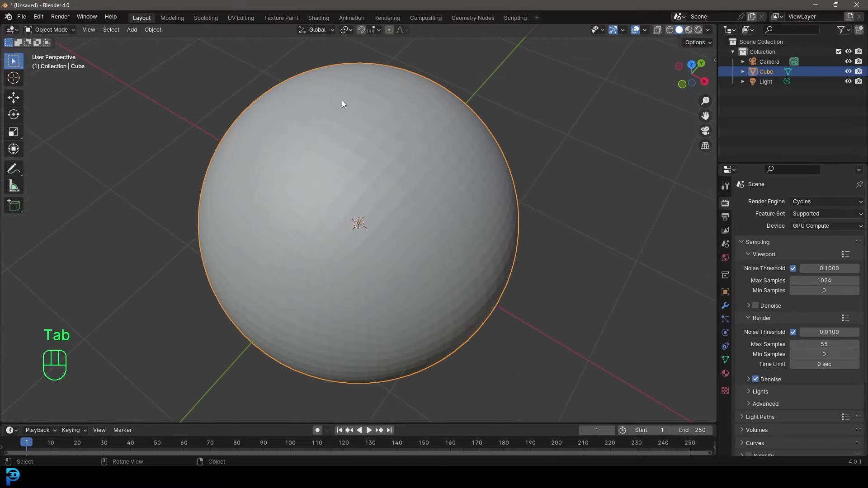
pyautogui.moveTo(343, 112); pyautogui.dragTo(344, 70, button='middle')
pyautogui.scroll(-2, 403, 218)
pyautogui.moveTo(404, 217); pyautogui.dragTo(425, 159, button='middle')
pyautogui.scroll(1, 425, 160)
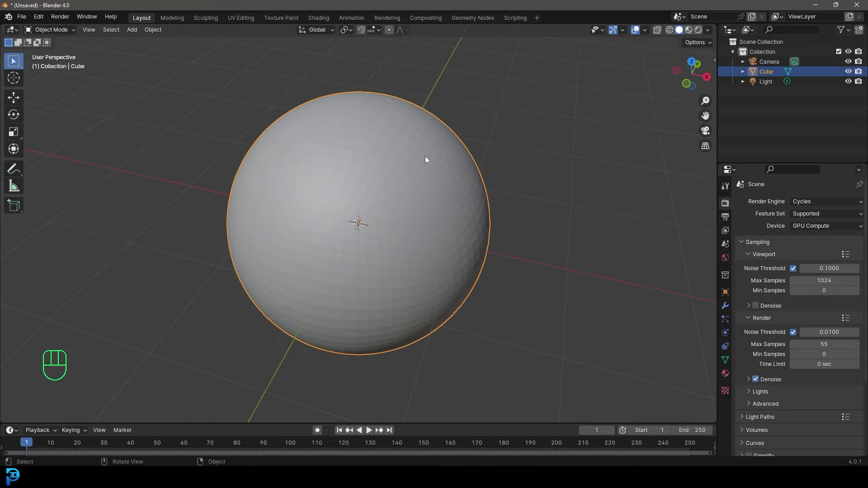
pyautogui.rightClick(384, 122)
pyautogui.click(336, 118)
pyautogui.scroll(-5, 452, 230)
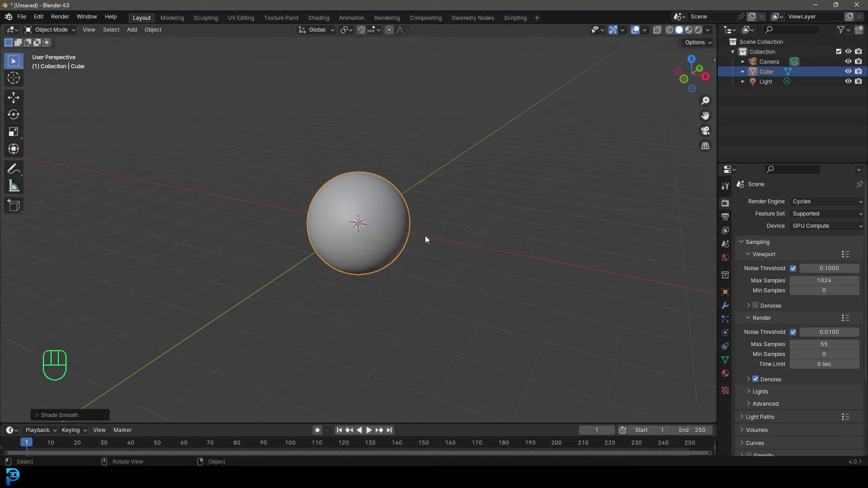
# Delete the scene's default light
pyautogui.scroll(-4, 425, 239)
pyautogui.moveTo(486, 213); pyautogui.dragTo(409, 152, button='middle')
pyautogui.click(409, 152)
pyautogui.press('x')
pyautogui.click(414, 139)
pyautogui.scroll(4, 411, 240)
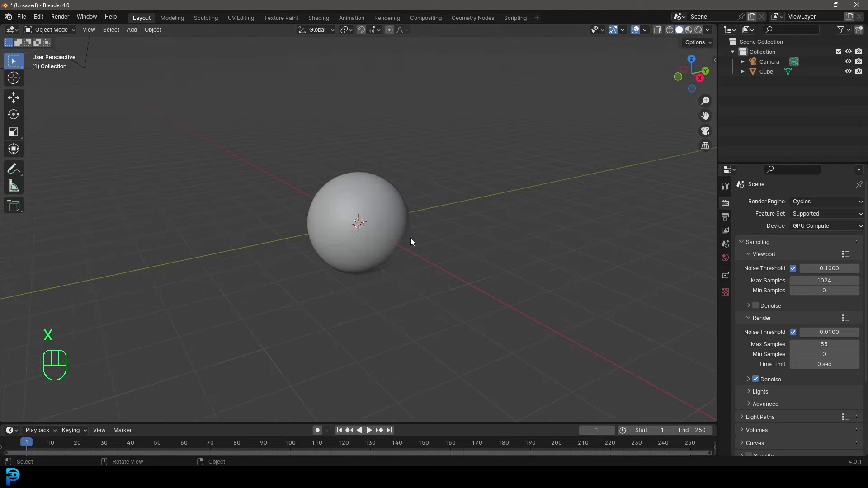
# Add an area light, place it above and beside the sphere, and rotate it to aim at the sphere
pyautogui.hotkey('shift', 'a')
pyautogui.moveTo(373, 367)
pyautogui.click(452, 401)
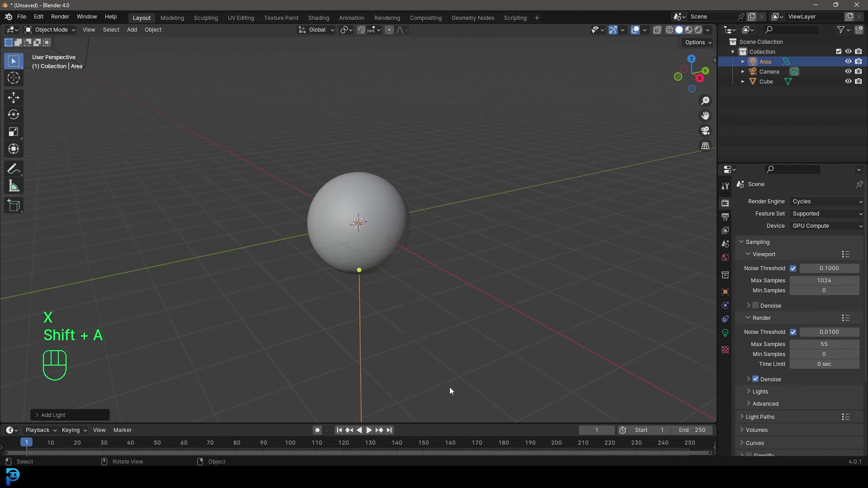
pyautogui.press('g')
pyautogui.click(500, 216)
pyautogui.press('r')
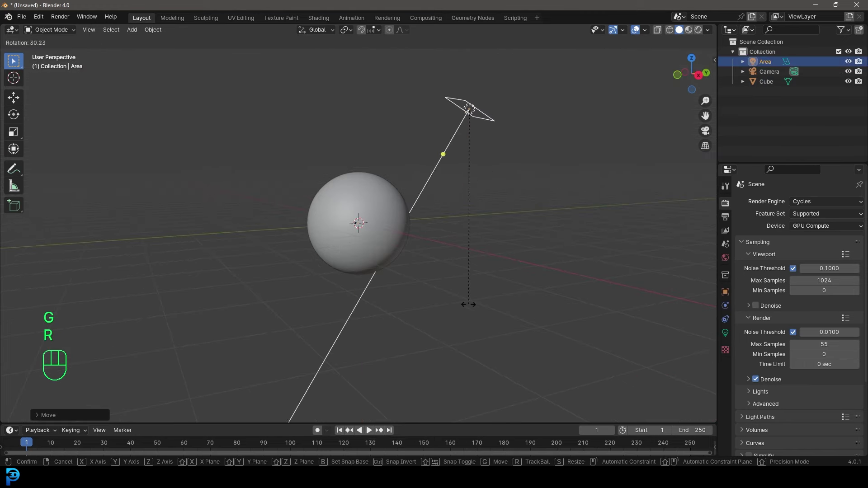
pyautogui.click(401, 299)
# Finish aiming the area light at the sphere and set its power to 200 W
pyautogui.click(726, 333)
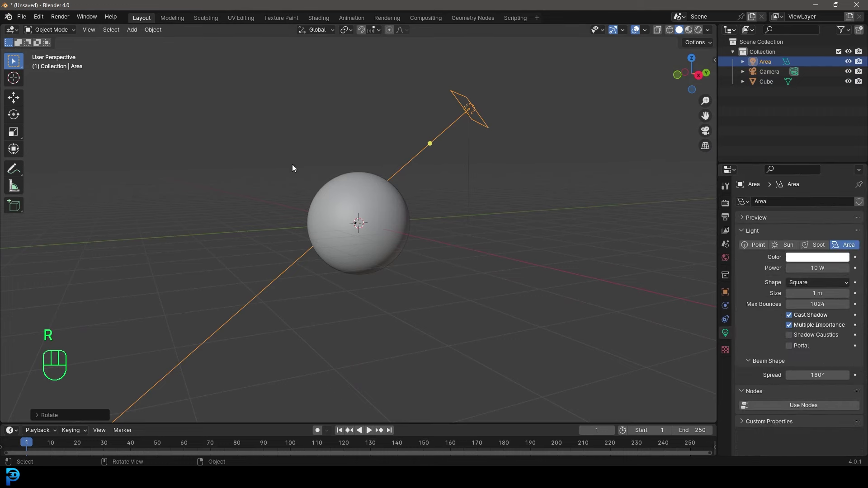
pyautogui.moveTo(423, 182); pyautogui.dragTo(431, 197, button='middle')
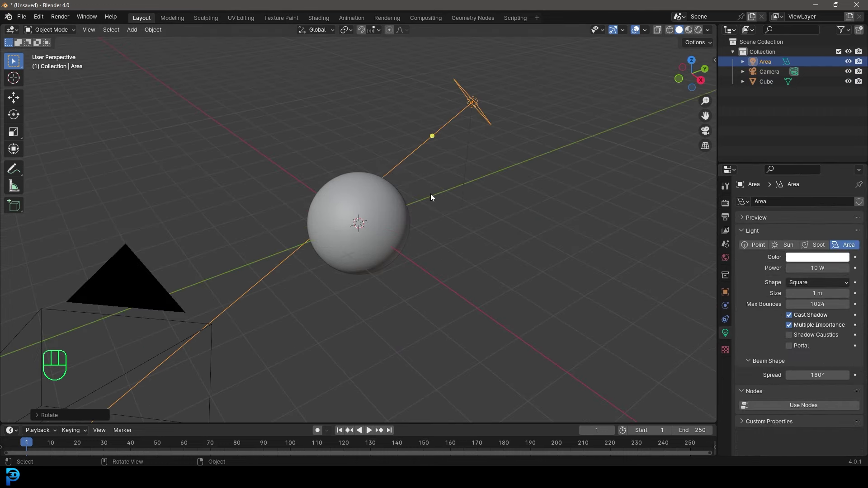
pyautogui.click(811, 268)
pyautogui.write('200')
pyautogui.press('Return')
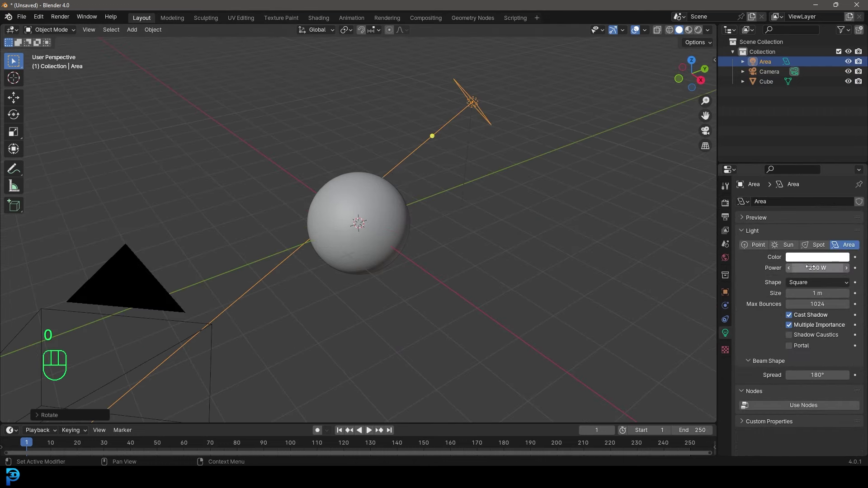
# Enlarge the area light to about 2.82 m and move it a little farther from the sphere
pyautogui.moveTo(448, 156); pyautogui.dragTo(480, 176, button='middle')
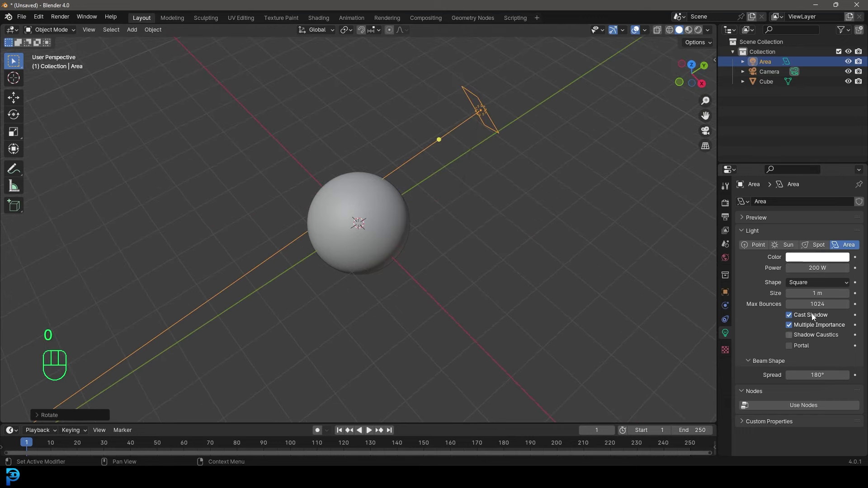
pyautogui.moveTo(815, 293); pyautogui.dragTo(837, 293)
pyautogui.moveTo(625, 250); pyautogui.dragTo(512, 235, button='middle')
pyautogui.press('g')
pyautogui.click(602, 282)
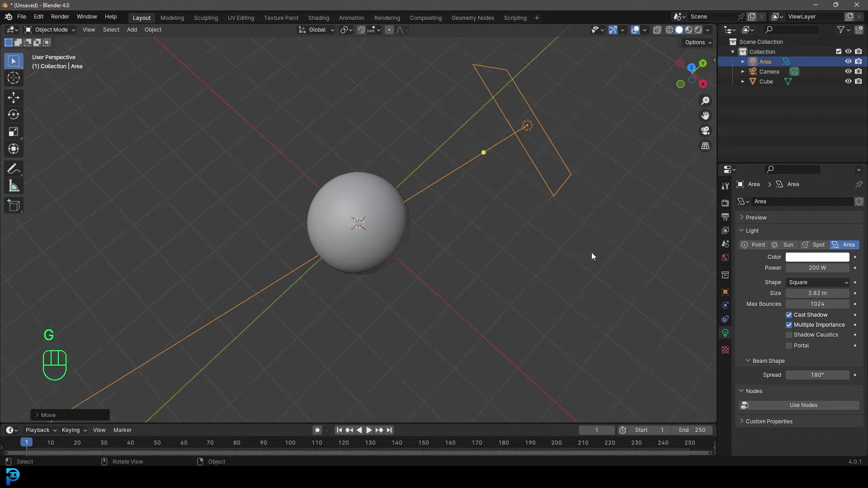
# Look through the camera and move it along its local Z axis closer to the sphere so it fills more of the frame
pyautogui.press('KP_0')
pyautogui.click(419, 122)
pyautogui.press('g')
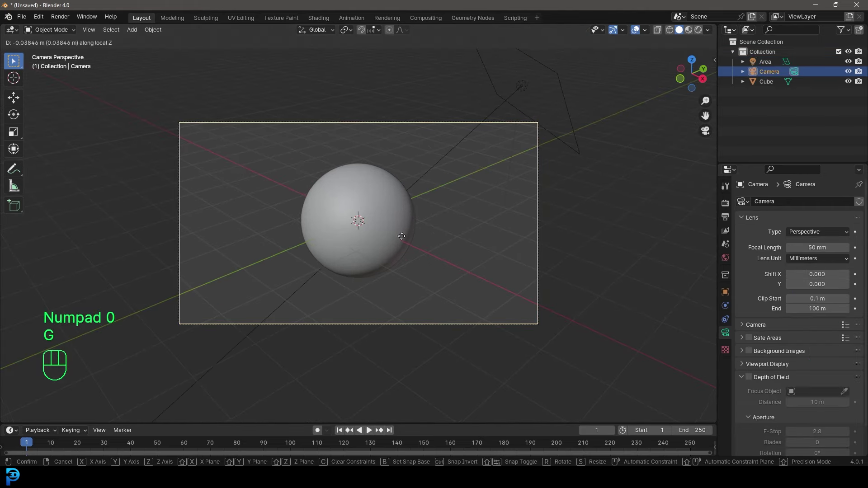
pyautogui.click(401, 180)
# Save the project as untitled.blend in the Desktop folder
pyautogui.hotkey('ctrl', 's')
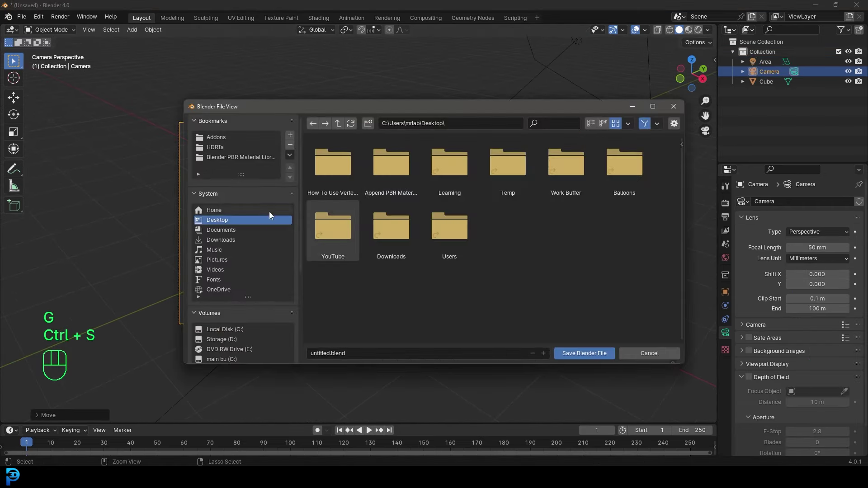
pyautogui.click(585, 353)
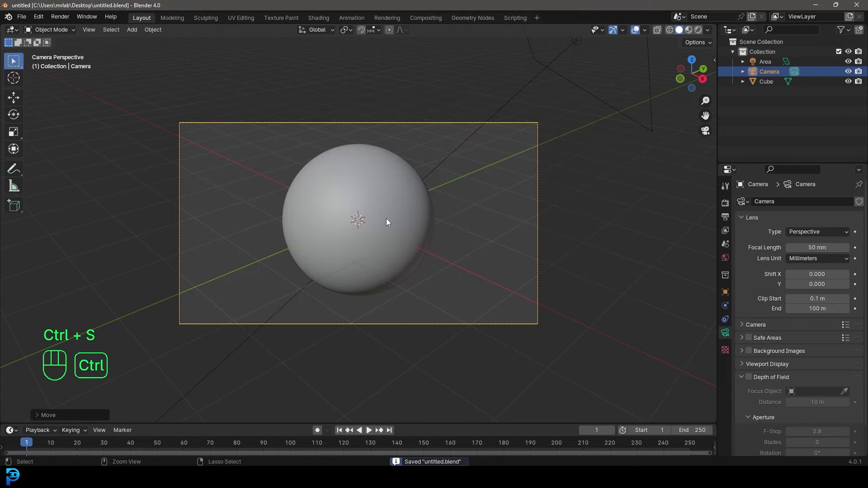
pyautogui.hotkey('ctrl', 's')
pyautogui.hotkey('ctrl', 's')
pyautogui.keyDown('shift'); pyautogui.moveTo(386, 220); pyautogui.dragTo(392, 222, button='middle'); pyautogui.keyUp('shift')
pyautogui.scroll(1, 393, 225)
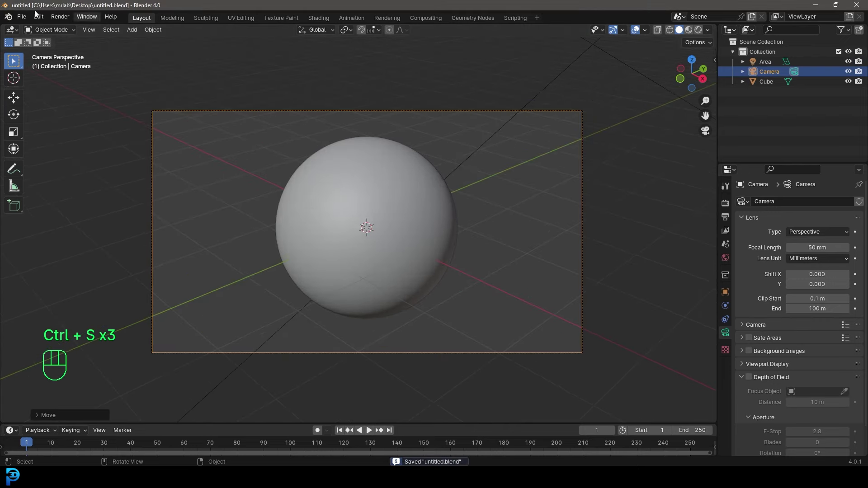
# Append the gray_rocks material from gray_rocks_2k.blend in the Downloads folder's gray_rocks_2k.blend directory
pyautogui.click(21, 17)
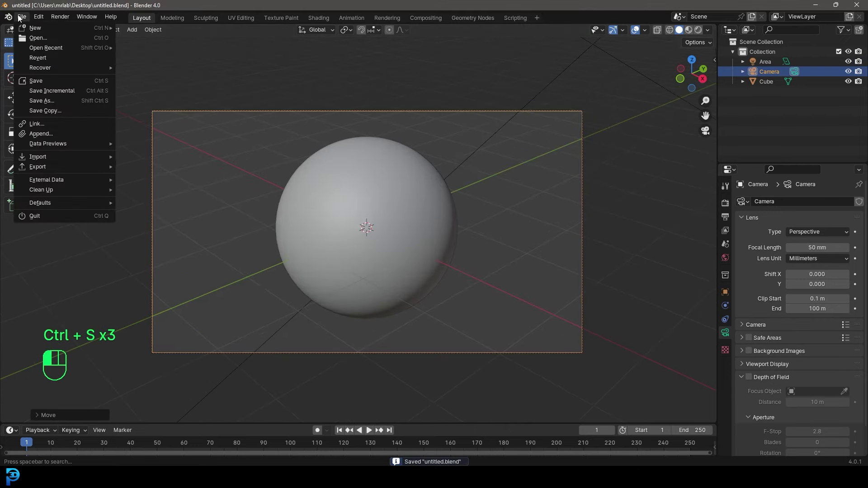
pyautogui.click(43, 134)
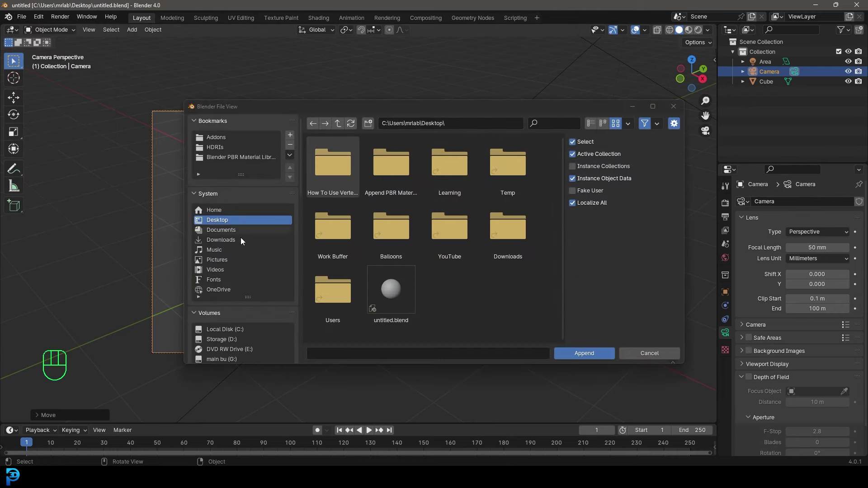
pyautogui.click(230, 241)
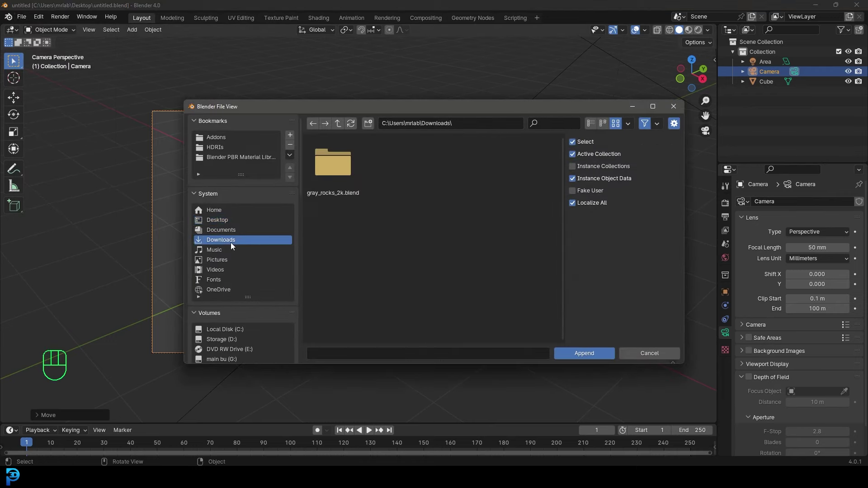
pyautogui.doubleClick(335, 162)
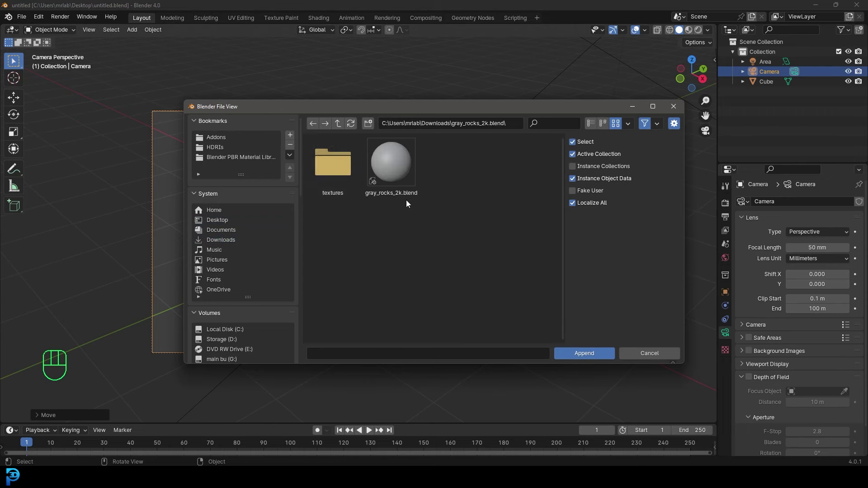
pyautogui.click(400, 151)
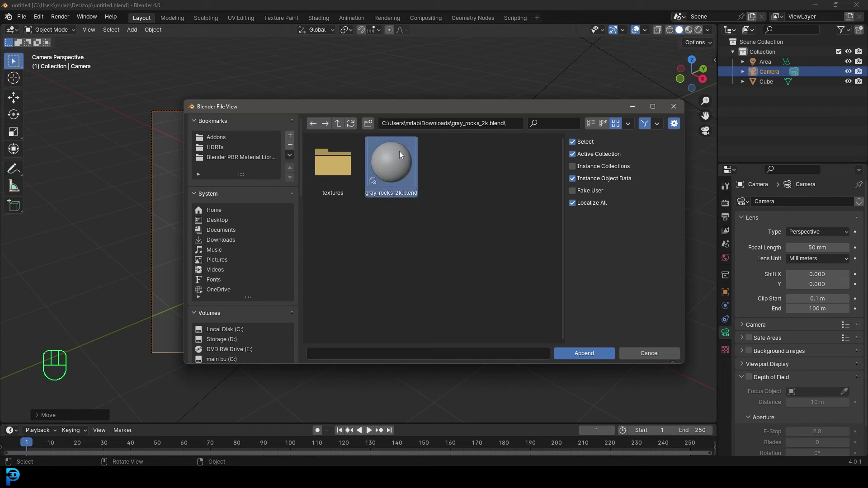
pyautogui.doubleClick(400, 151)
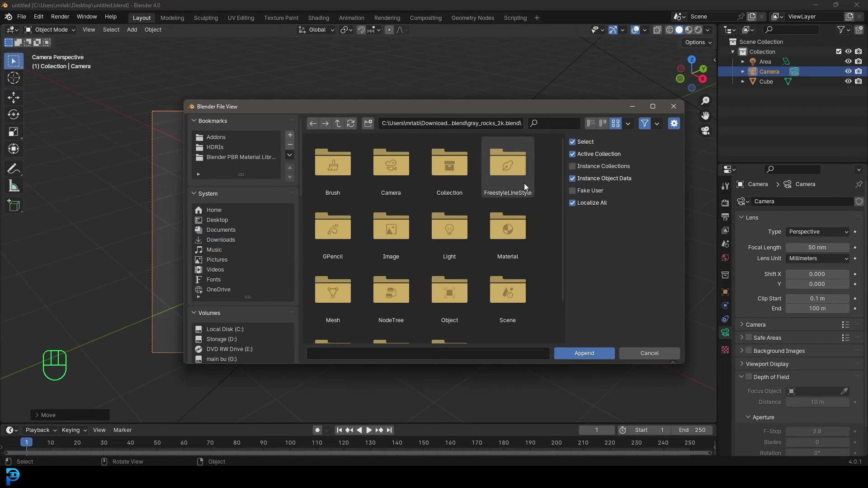
pyautogui.scroll(-2, 525, 184)
pyautogui.doubleClick(513, 190)
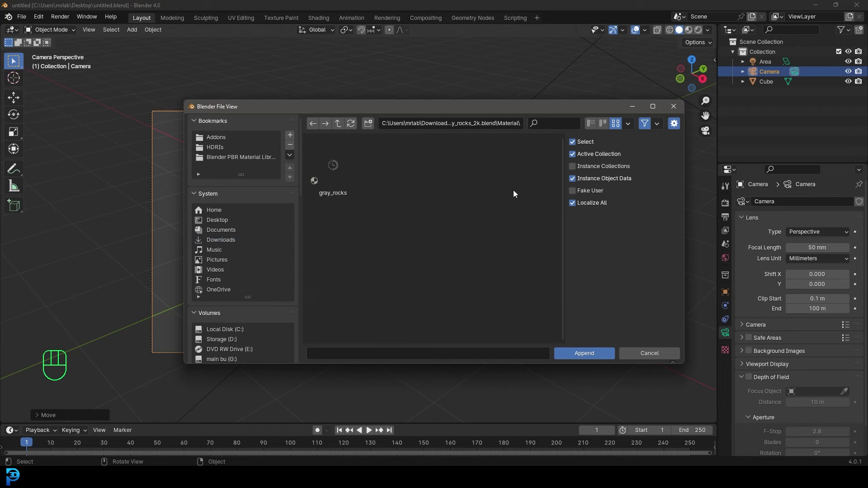
pyautogui.click(335, 172)
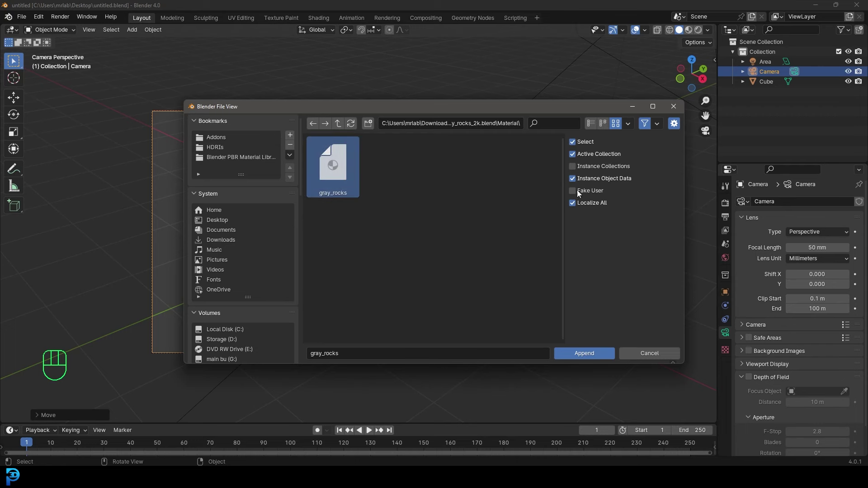
pyautogui.click(583, 353)
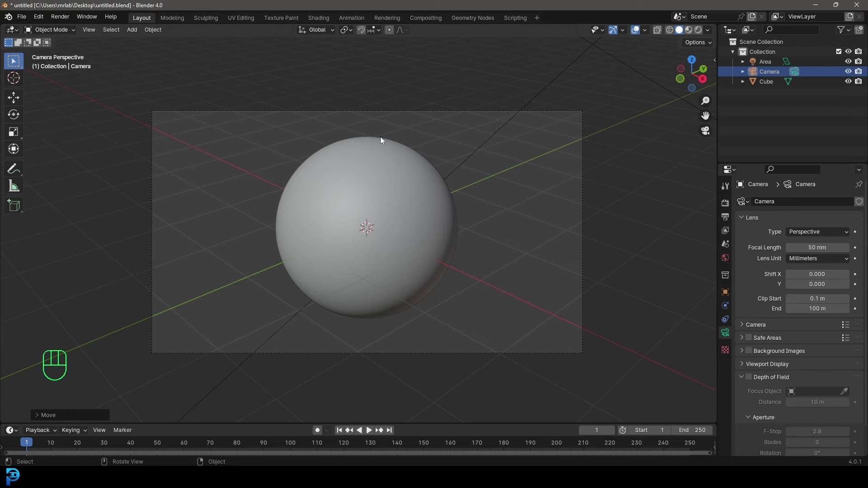
# Replace the sphere's default material with gray_rocks and save the file
pyautogui.click(386, 151)
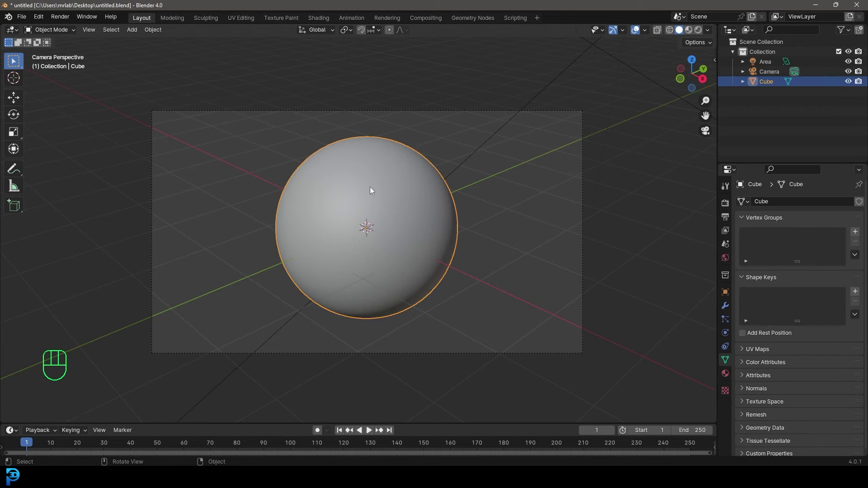
pyautogui.click(725, 374)
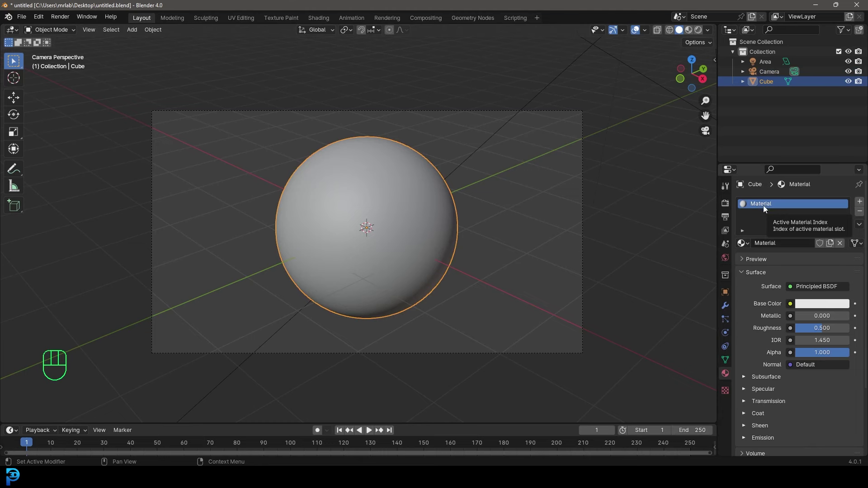
pyautogui.click(743, 243)
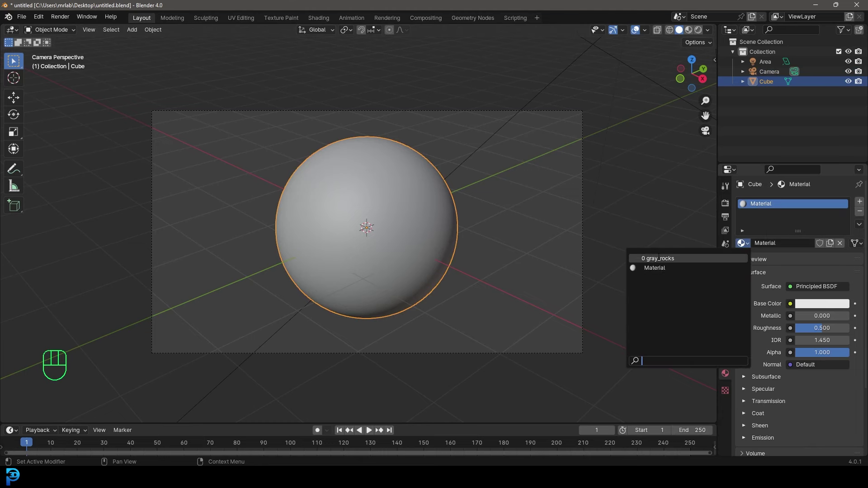
pyautogui.click(689, 258)
pyautogui.hotkey('ctrl', 's')
pyautogui.hotkey('ctrl', 's')
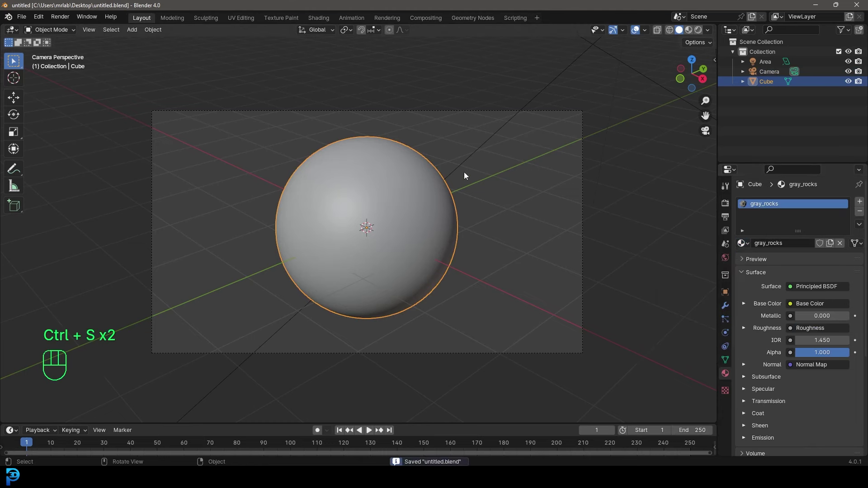
# Switch the viewport to Rendered shading and view the textured sphere up close
pyautogui.scroll(2, 464, 171)
pyautogui.scroll(-2, 417, 187)
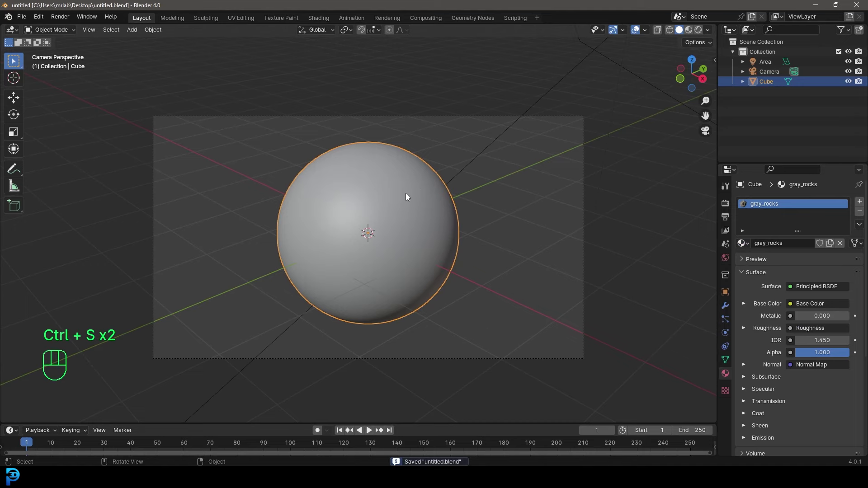
pyautogui.press('z')
pyautogui.click(409, 134)
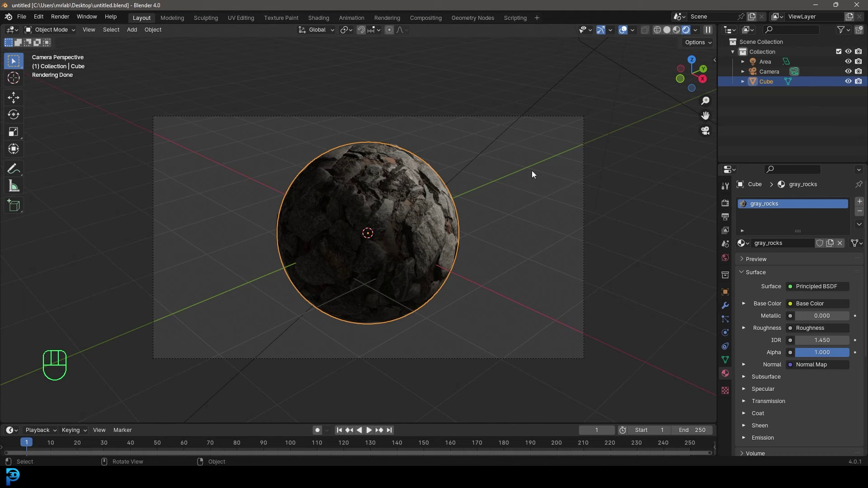
pyautogui.scroll(2, 433, 178)
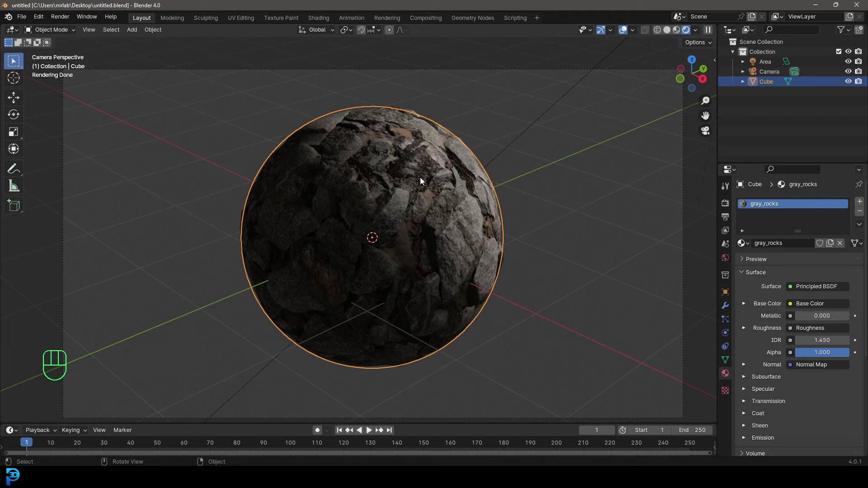
# Add a Subdivision Surface modifier to the sphere and save the file
pyautogui.click(726, 305)
pyautogui.click(797, 201)
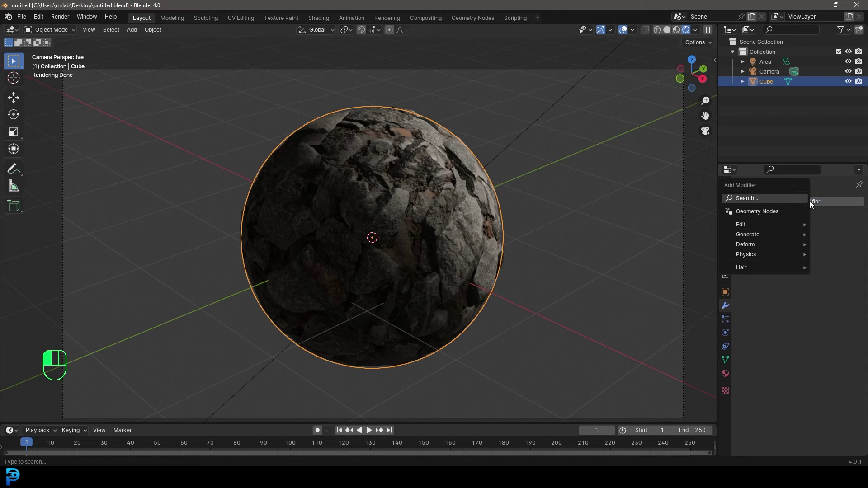
pyautogui.click(758, 198)
pyautogui.write('slub')
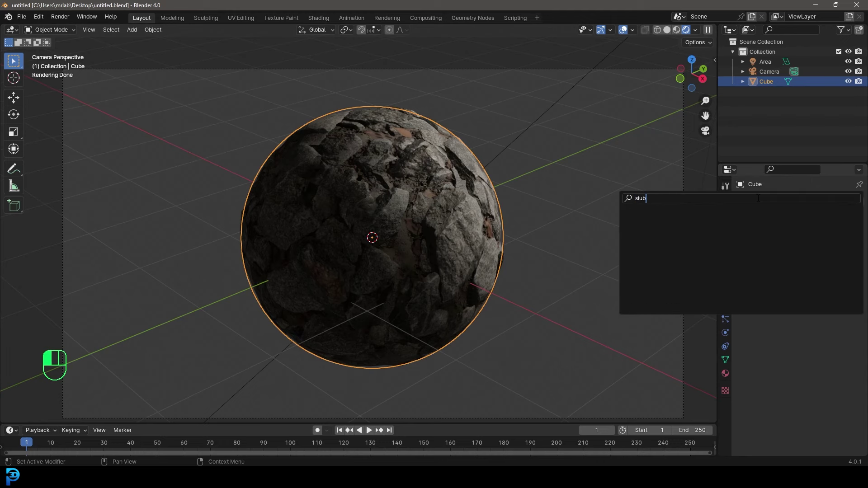
pyautogui.press('BackSpace')
pyautogui.press('BackSpace')
pyautogui.press('BackSpace')
pyautogui.write('ub')
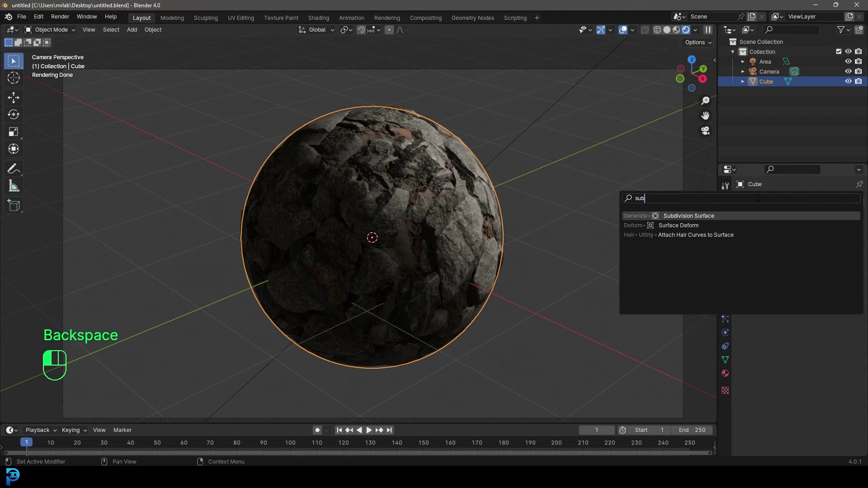
pyautogui.press('Return')
pyautogui.hotkey('ctrl', 's')
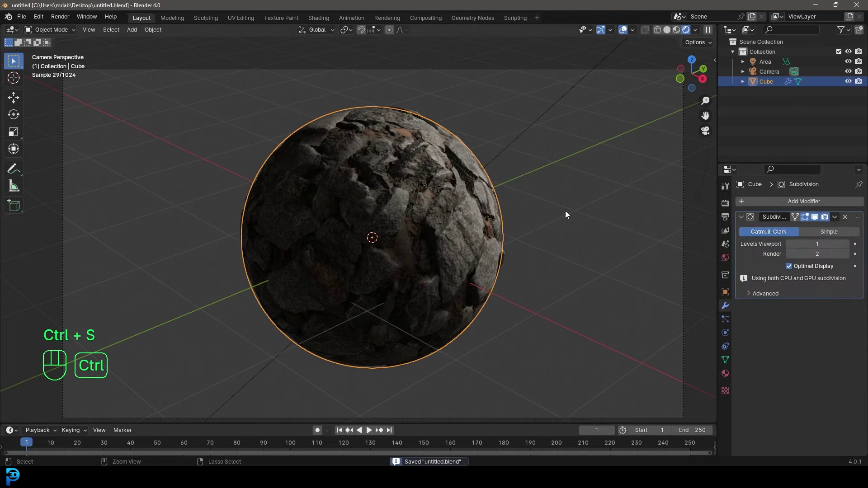
# Duplicate the area light in top view, then rotate and place the copy at about X -3.67 m, Y -1.62 m, facing the sphere
pyautogui.scroll(-3, 566, 210)
pyautogui.click(574, 72)
pyautogui.click(573, 72)
pyautogui.moveTo(559, 82); pyautogui.dragTo(558, 141, button='middle')
pyautogui.press('KP_7')
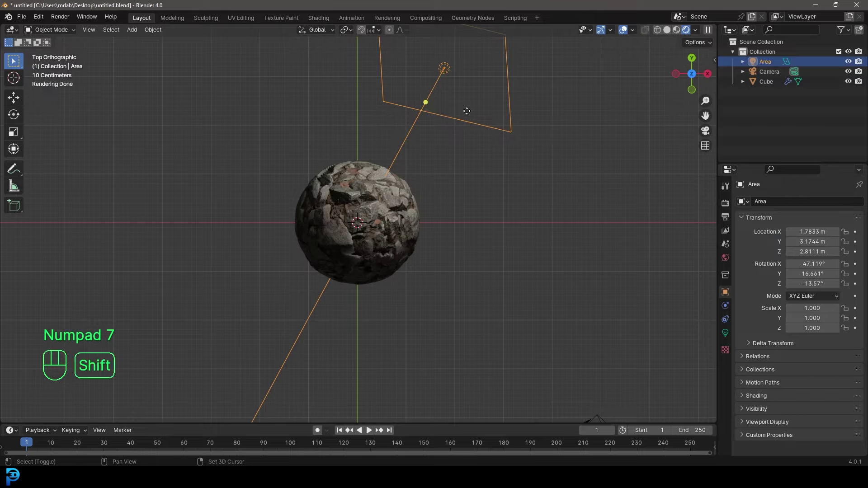
pyautogui.hotkey('shift', 'd')
pyautogui.press('r')
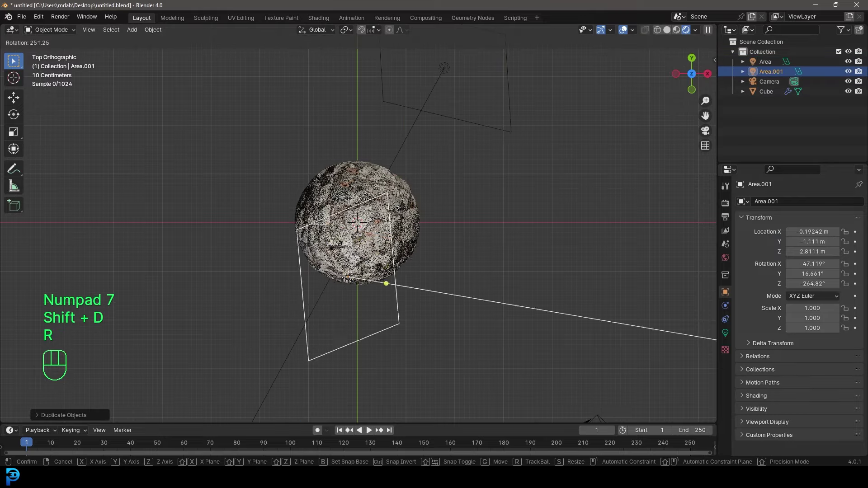
pyautogui.press('g')
pyautogui.click(158, 299)
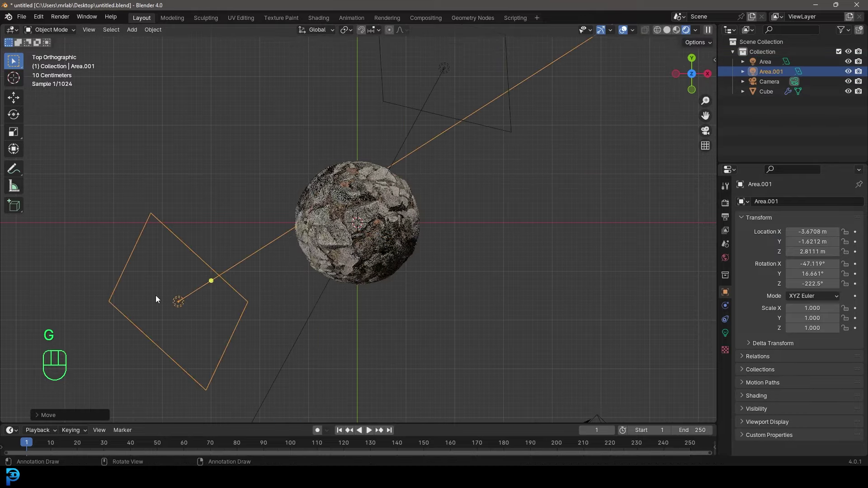
# Move the duplicated area light to about X -0.9 m, Y -5.6 m, turn it to about -172° around Z, and save the file
pyautogui.press('KP_0')
pyautogui.press('KP_7')
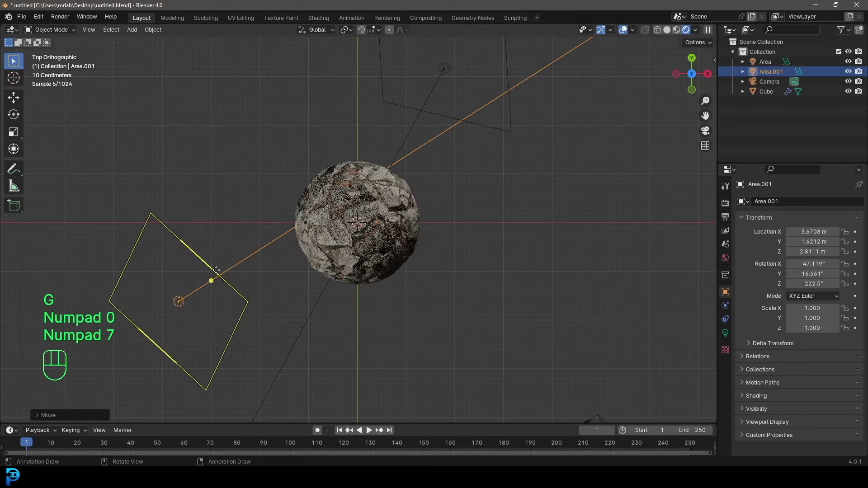
pyautogui.scroll(-3, 204, 277)
pyautogui.press('g')
pyautogui.click(422, 388)
pyautogui.press('r')
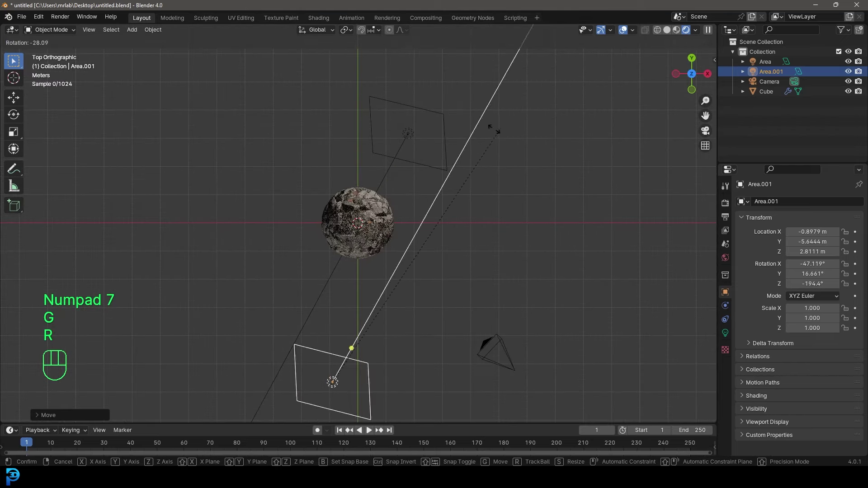
pyautogui.click(385, 113)
pyautogui.press('KP_0')
pyautogui.hotkey('ctrl', 's')
pyautogui.hotkey('ctrl', 's')
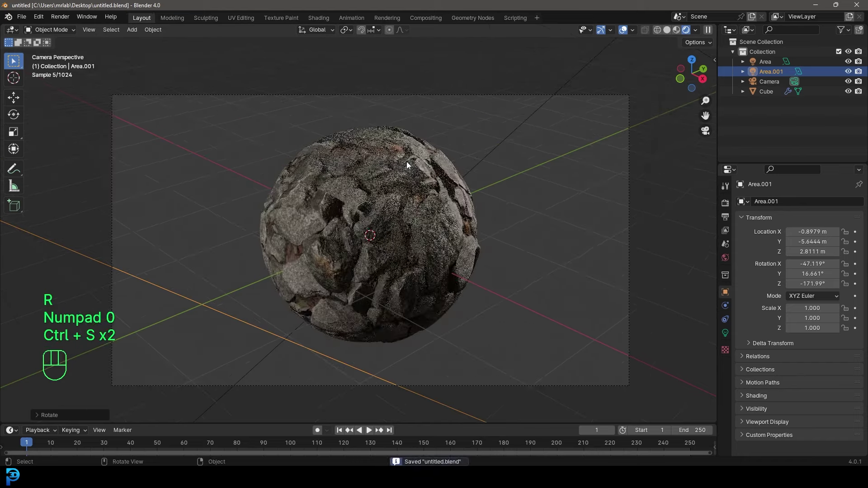
# Save the file, switch the viewport to Solid shading, and render the current camera view as an image
pyautogui.hotkey('ctrl', 's')
pyautogui.hotkey('ctrl', 's')
pyautogui.press('z')
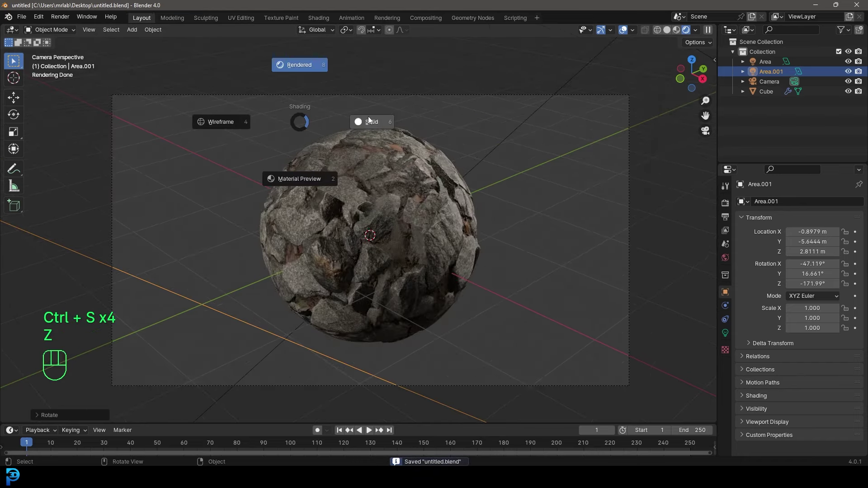
pyautogui.click(368, 121)
pyautogui.click(63, 17)
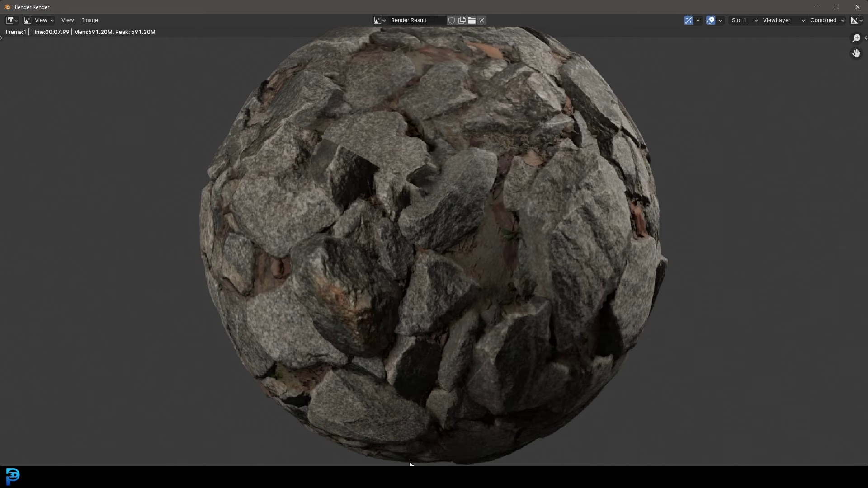
# Switch to the Poly Haven Gray Rocks page in the browser and review the texture's download resolutions up to 8K
pyautogui.moveTo(411, 465)
pyautogui.click(403, 417)
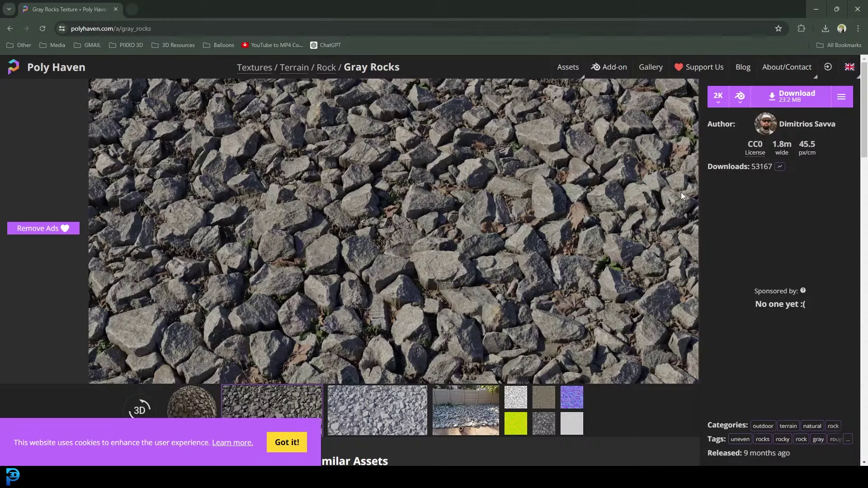
pyautogui.click(718, 96)
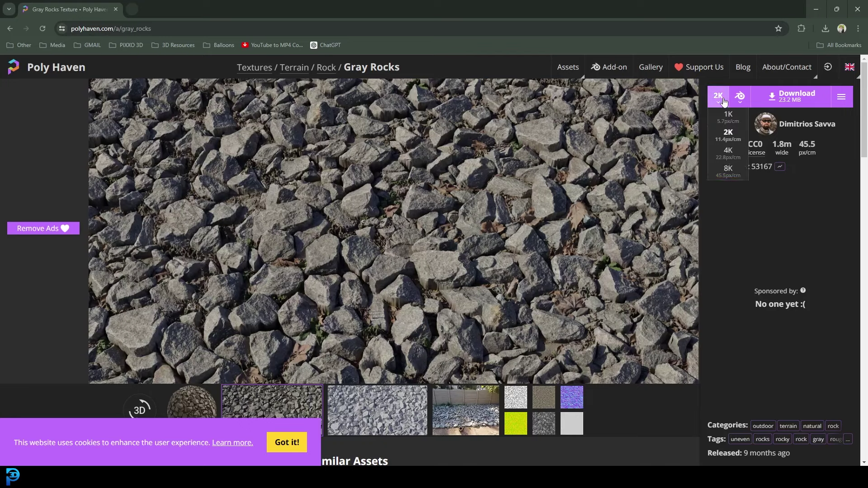
pyautogui.click(725, 168)
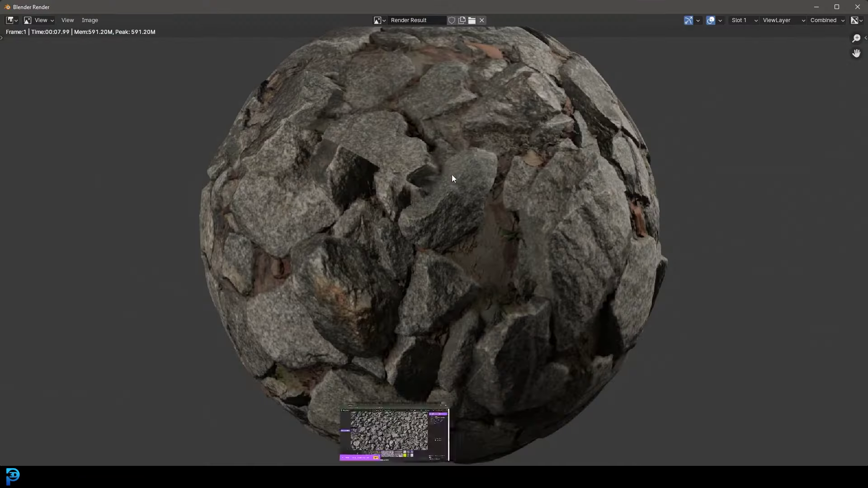
# Return to Blender, inspect the rendered sphere's rock detail up close, and close the render window
pyautogui.scroll(4, 452, 174)
pyautogui.scroll(3, 530, 181)
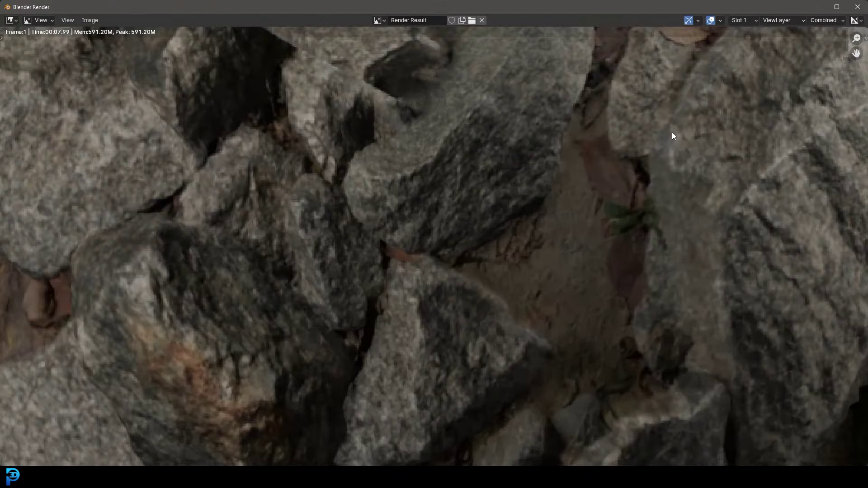
pyautogui.scroll(-6, 481, 233)
pyautogui.scroll(4, 353, 253)
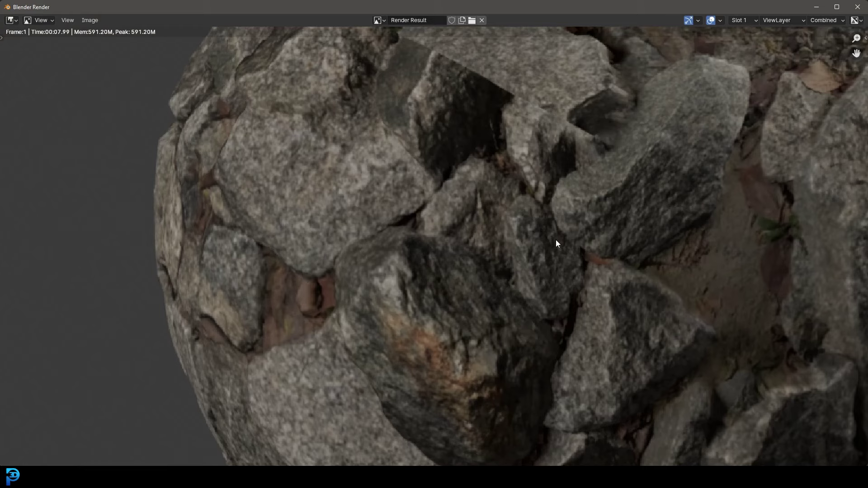
pyautogui.scroll(-5, 557, 244)
pyautogui.press('Home')
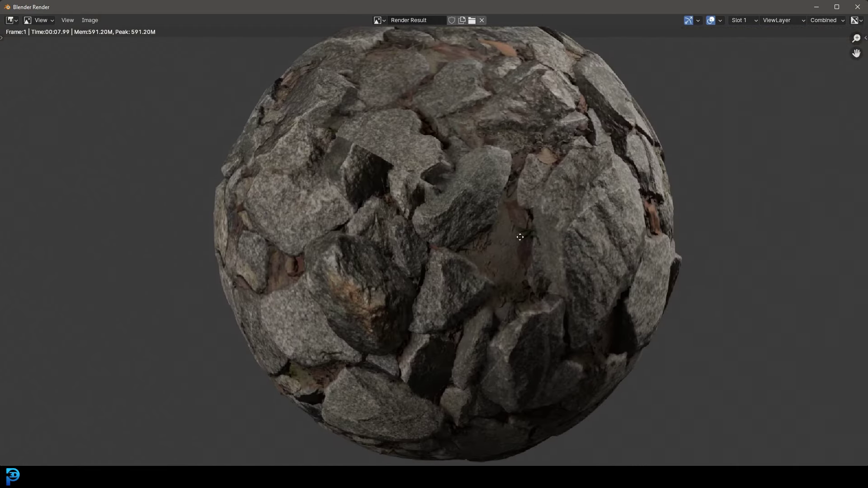
pyautogui.click(858, 8)
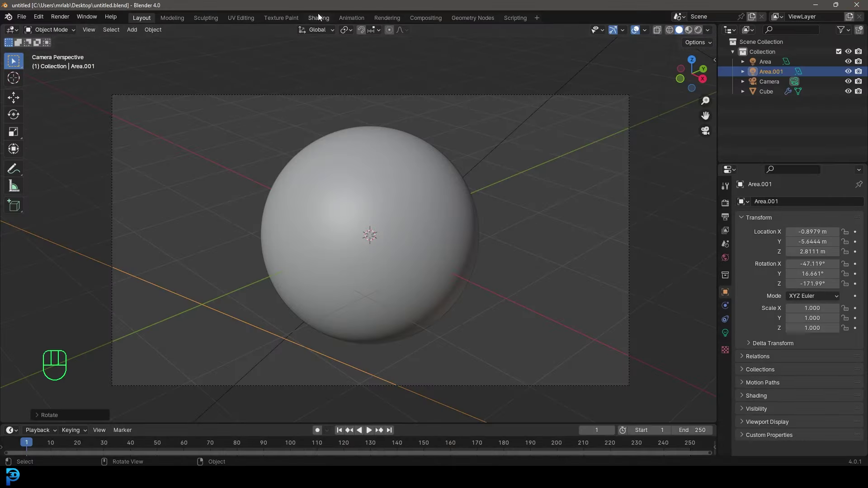
# Open the sphere's material in the Shading workspace with an enlarged node editor and the viewport in camera view
pyautogui.click(319, 18)
pyautogui.click(413, 181)
pyautogui.press('Home')
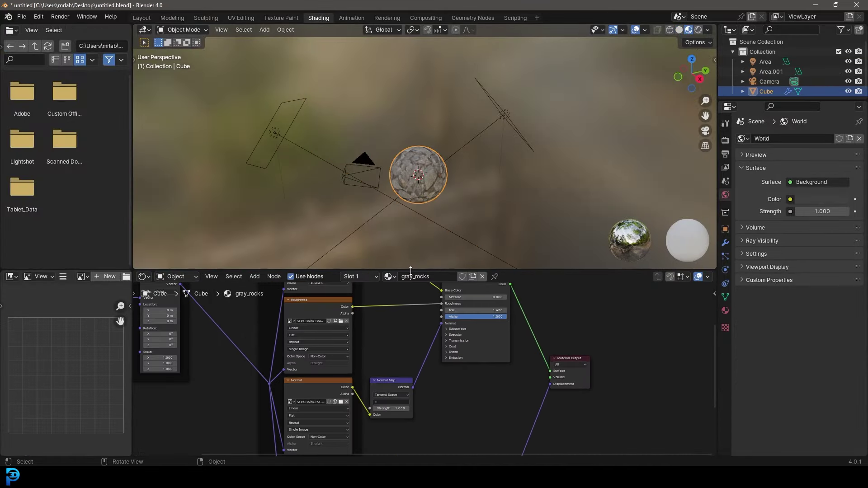
pyautogui.moveTo(427, 270); pyautogui.dragTo(428, 117)
pyautogui.keyDown('shift'); pyautogui.scroll(-6, 382, 290); pyautogui.keyUp('shift')
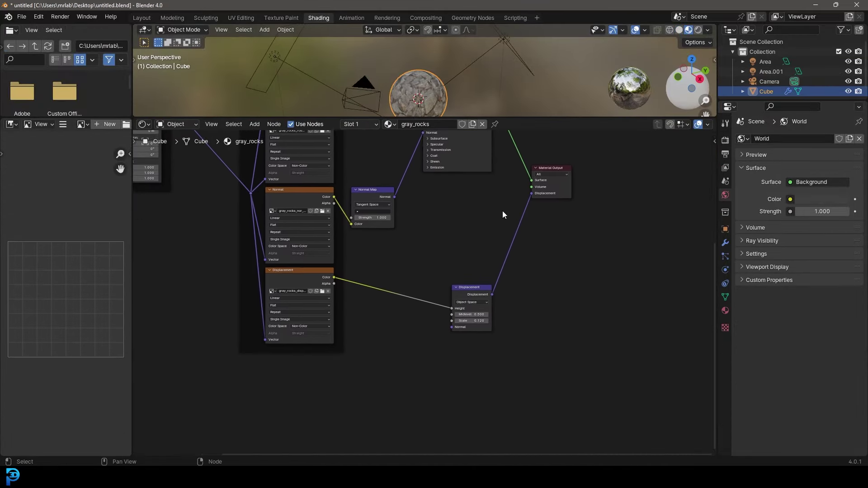
pyautogui.press('KP_0')
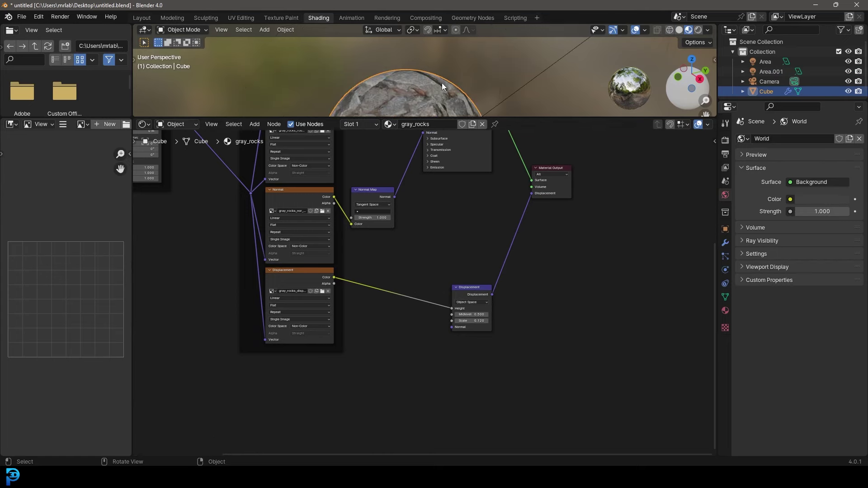
# Move the Displacement node up closer to the Material Output node
pyautogui.scroll(4, 477, 299)
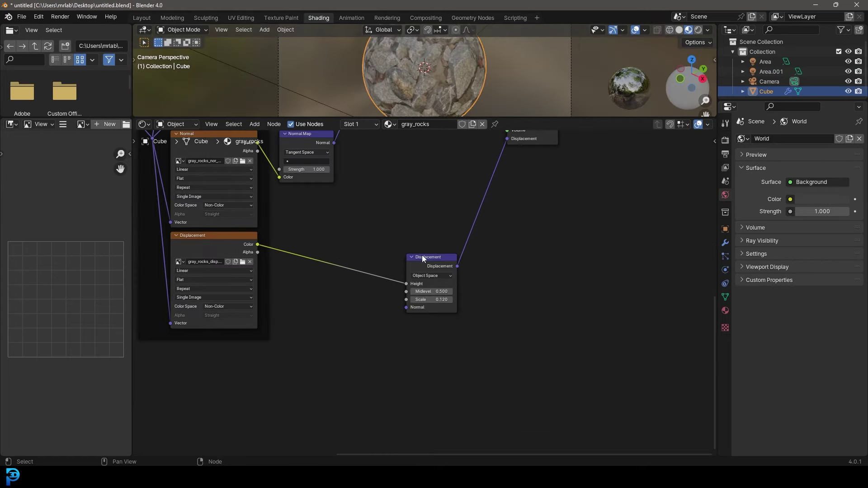
pyautogui.moveTo(411, 365); pyautogui.dragTo(403, 268)
pyautogui.scroll(4, 417, 291)
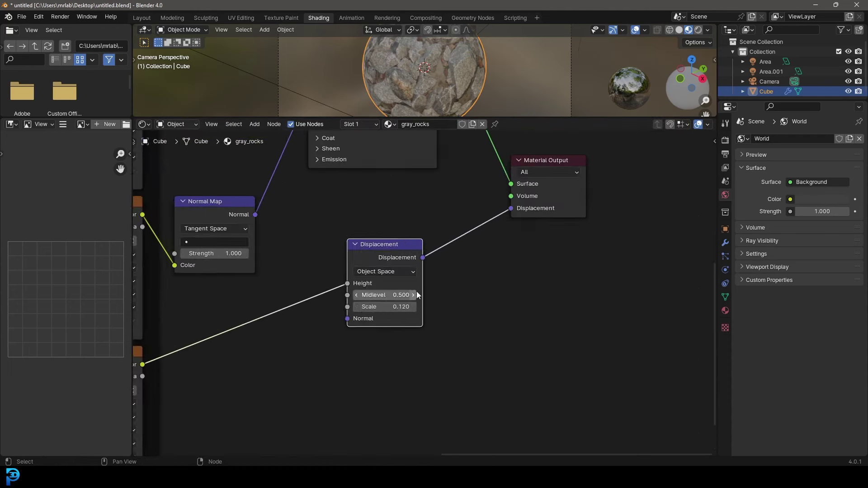
pyautogui.scroll(2, 406, 302)
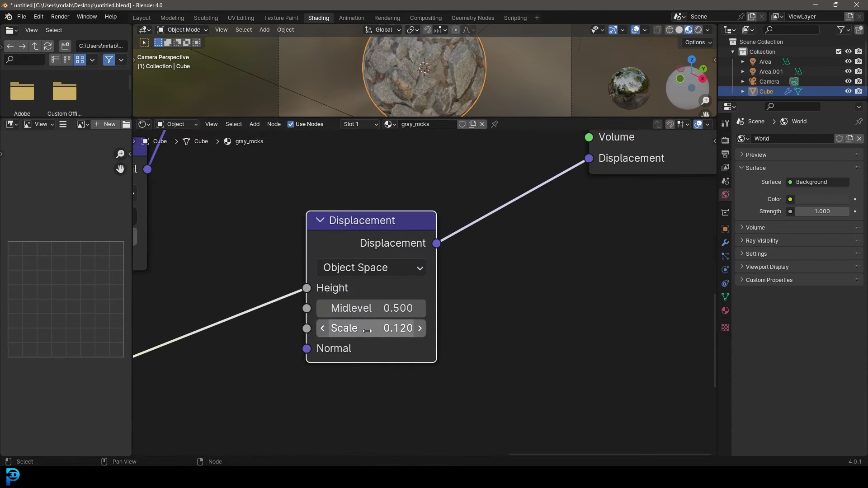
# Set the Displacement node's Scale to 0.3
pyautogui.doubleClick(368, 329)
pyautogui.write('0.3')
pyautogui.press('Return')
# Save the file and render the image again with the stronger displacement
pyautogui.hotkey('ctrl', 's')
pyautogui.click(60, 17)
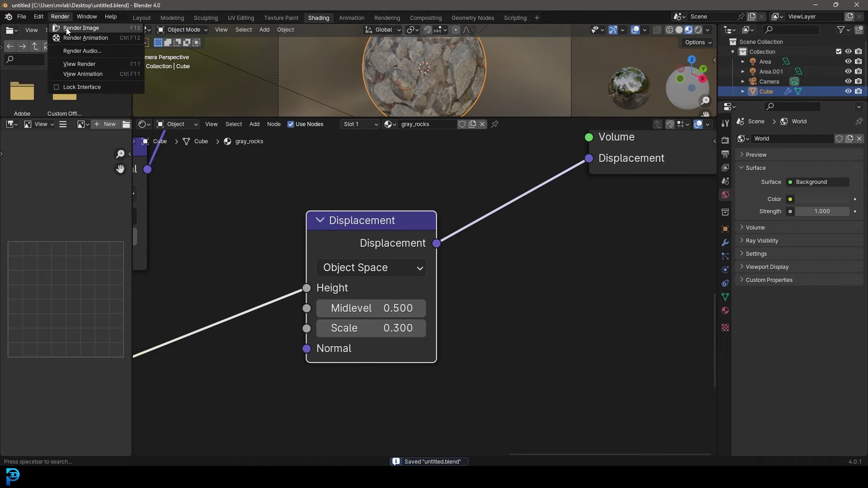
pyautogui.click(67, 30)
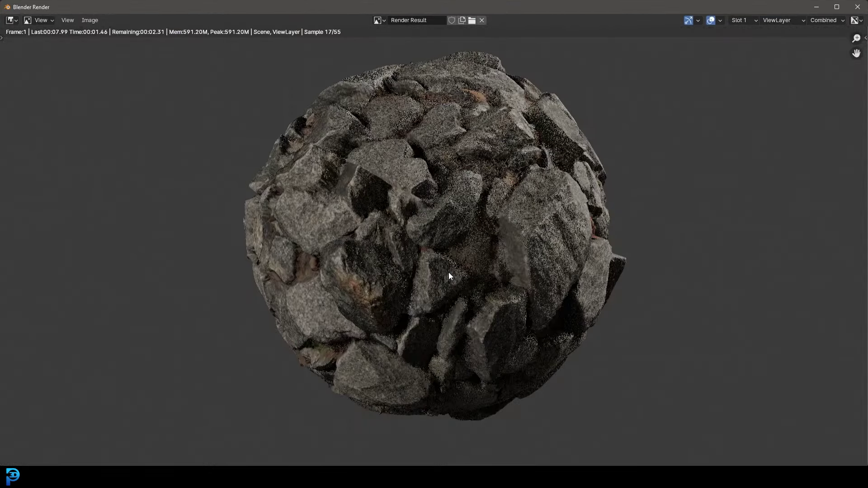